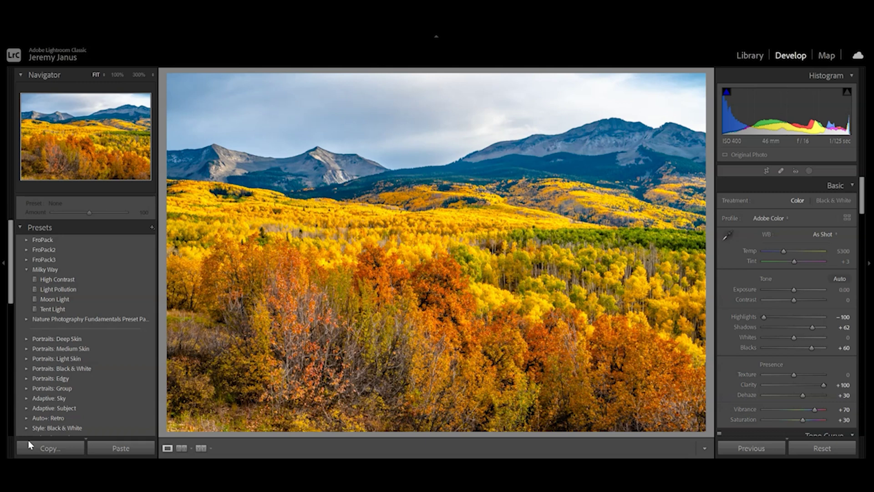
Reset the basic edit, then set Highlights −100, Shadows +57, Blacks +47, with Temp and Whites at default.
left_click(30, 445)
left_click(820, 448)
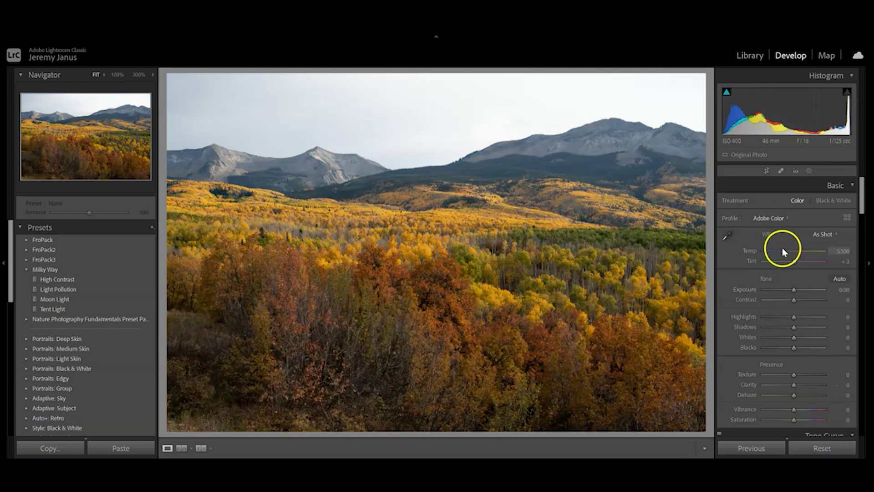
mouse_move(782, 251)
left_mouse_down()
mouse_move(792, 254)
mouse_move(778, 253)
left_mouse_up()
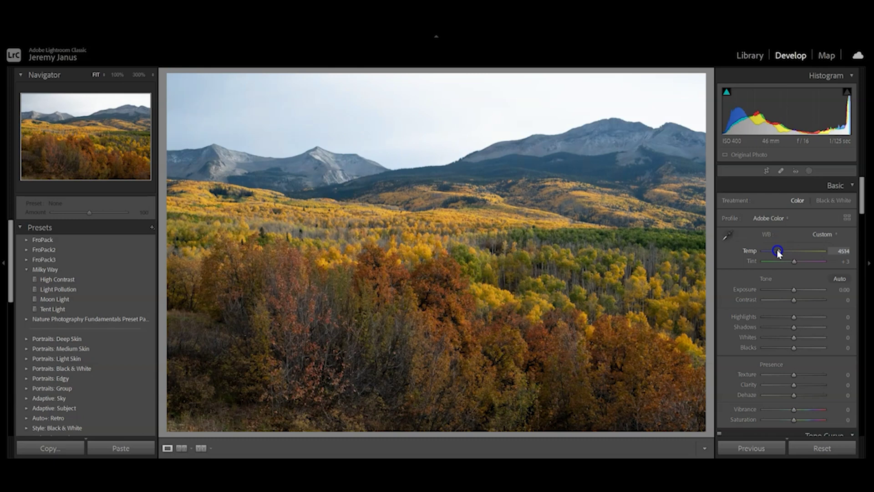
double_click(750, 252)
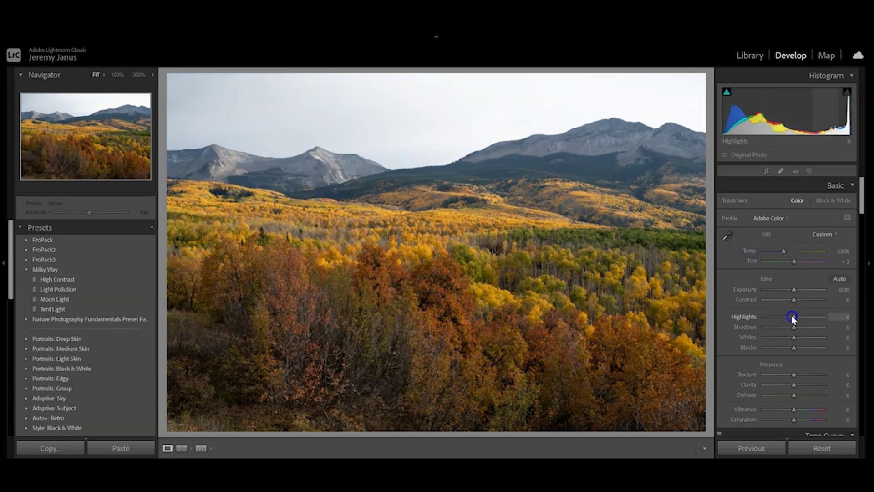
left_click_drag(792, 317, 748, 314)
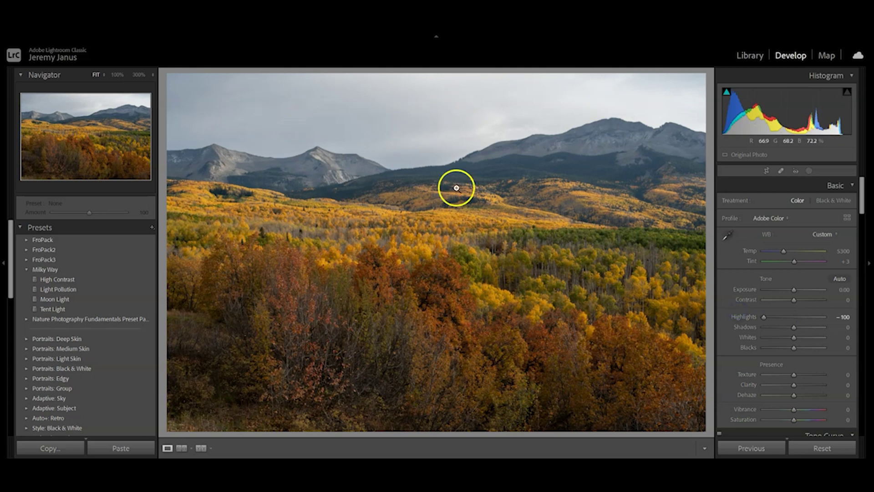
left_click_drag(793, 328, 766, 337)
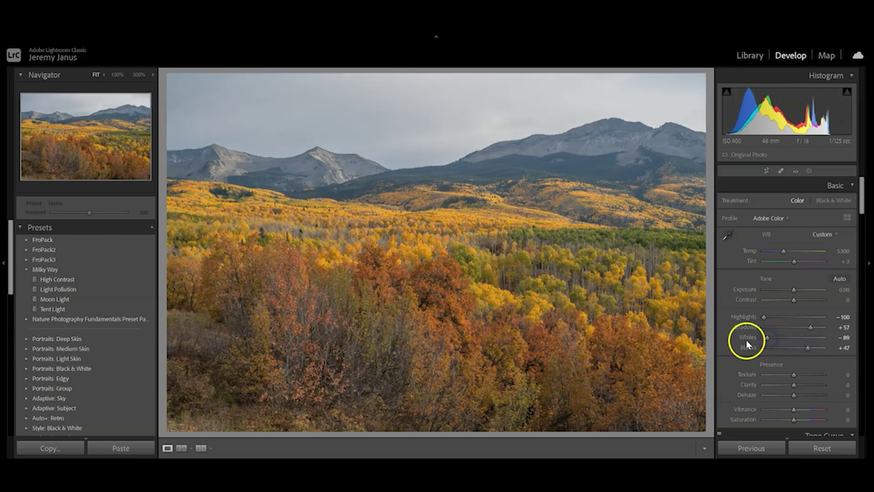
double_click(747, 339)
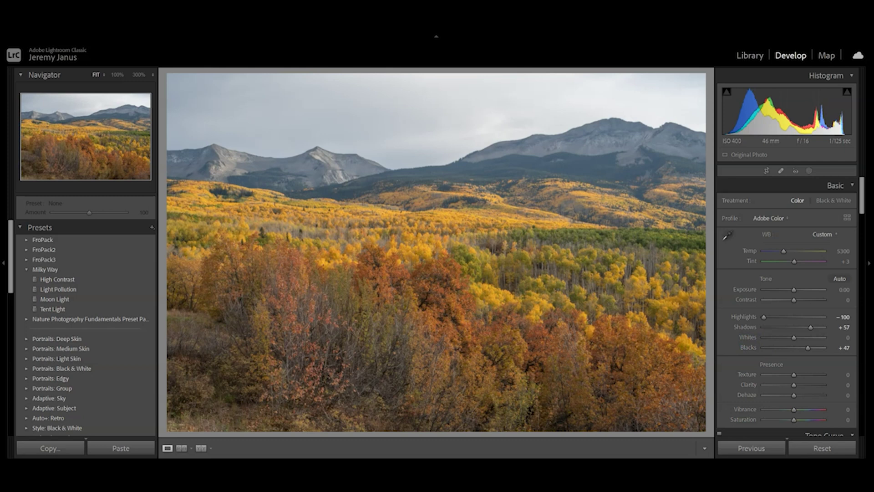
Raise Clarity to +100, try Texture +100 at full size, then reset Texture to 0.
left_click_drag(793, 384, 859, 391)
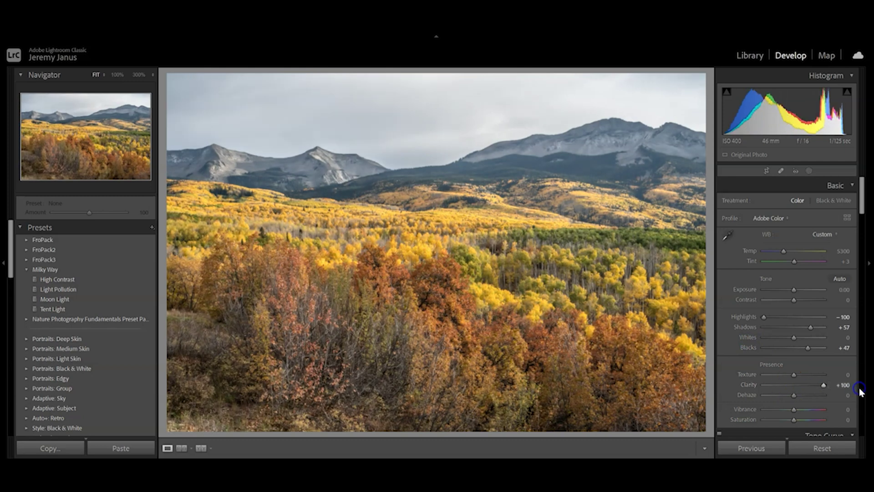
left_click(618, 260)
left_click_drag(614, 250, 583, 289)
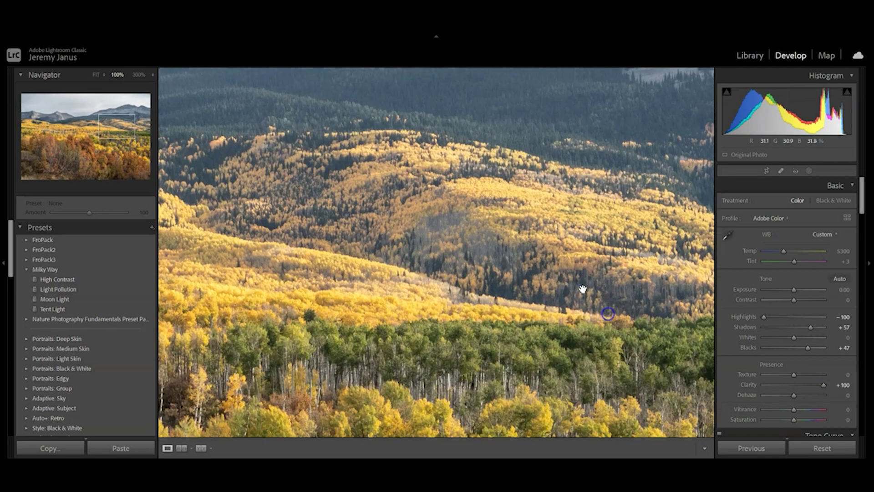
left_click_drag(375, 318, 576, 321)
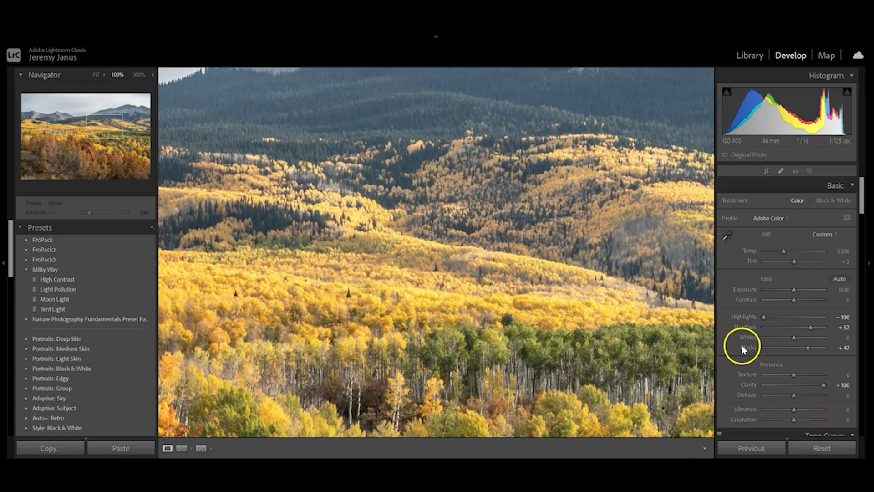
left_click_drag(793, 374, 862, 384)
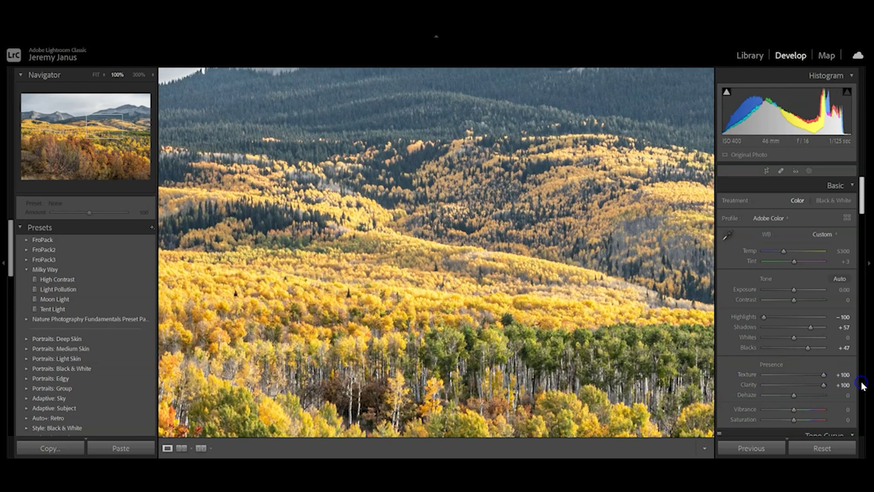
left_click_drag(443, 207, 539, 328)
left_click_drag(400, 297, 591, 275)
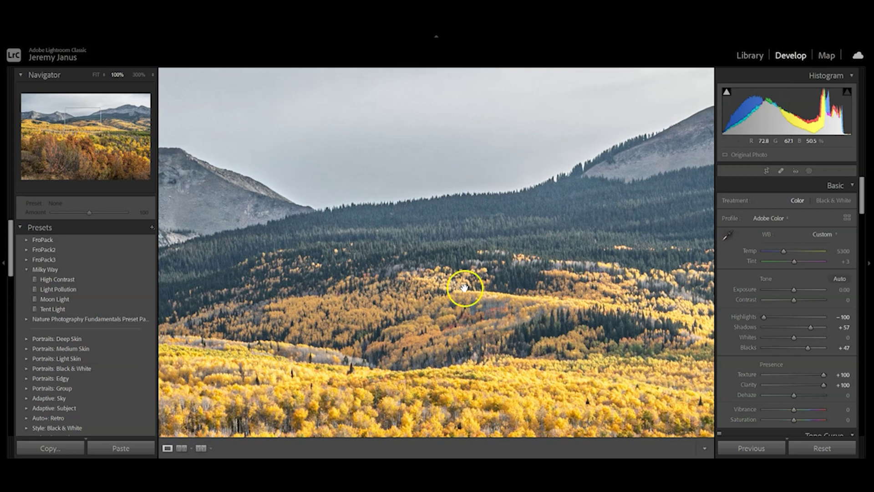
left_click_drag(464, 288, 577, 273)
left_click(579, 273)
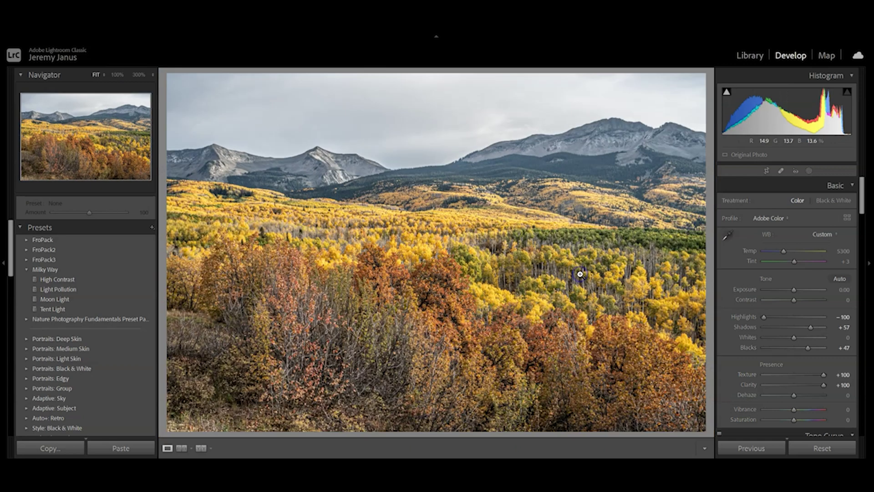
double_click(752, 376)
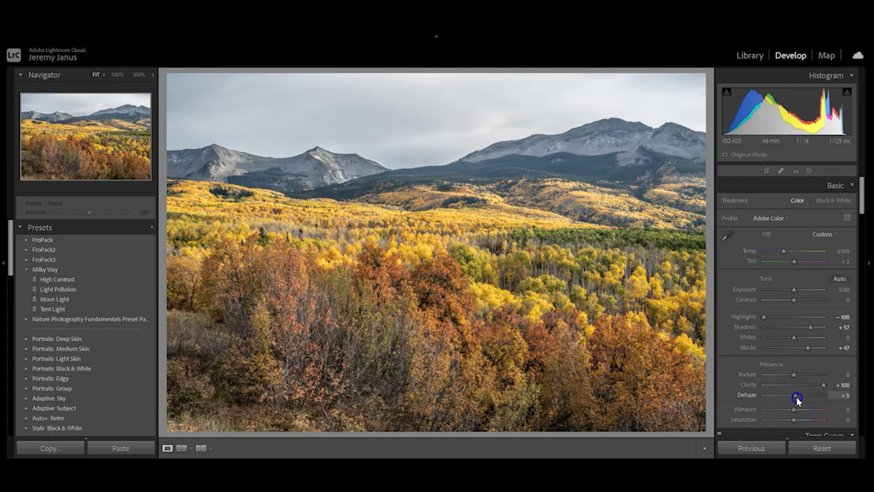
Set Dehaze to +35 and check the sky and ridge at 100%.
left_click_drag(797, 398, 805, 400)
left_click(844, 395)
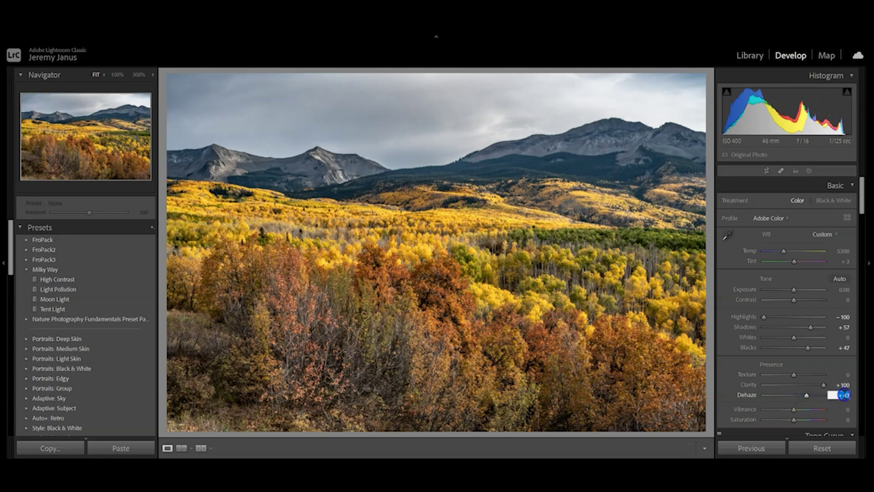
type("10")
key("Return")
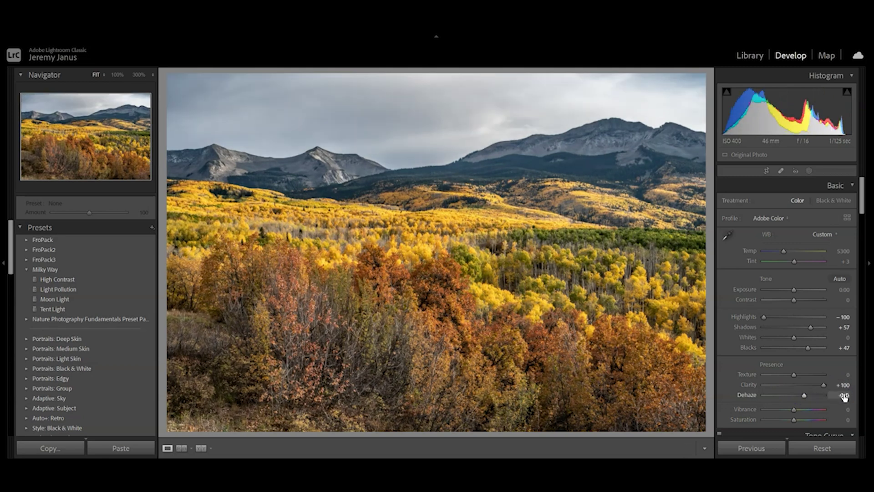
left_click(654, 75)
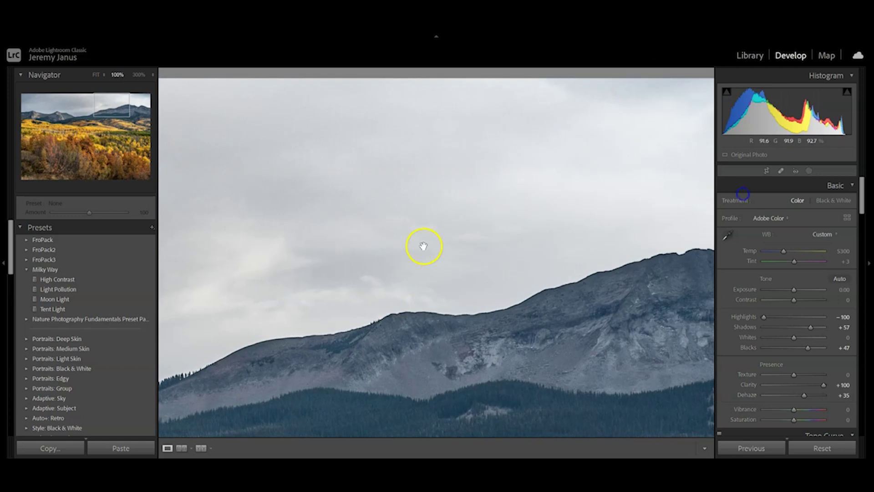
left_click_drag(423, 246, 640, 273)
left_click_drag(558, 253, 710, 246)
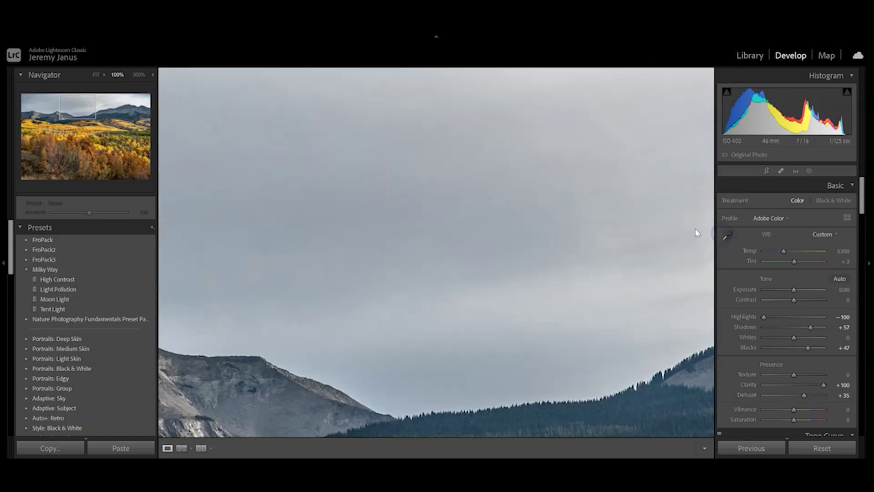
left_click(539, 212)
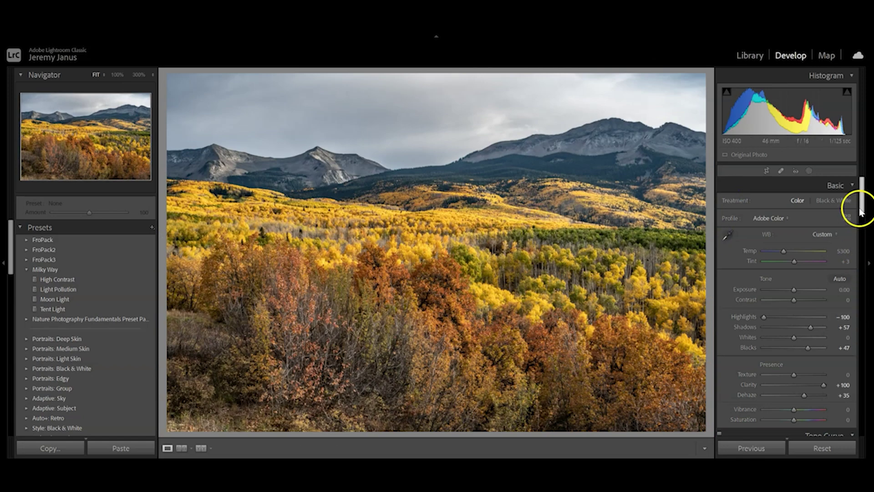
Set Vibrance to +70 and Saturation to +30.
left_click_drag(860, 210, 863, 242)
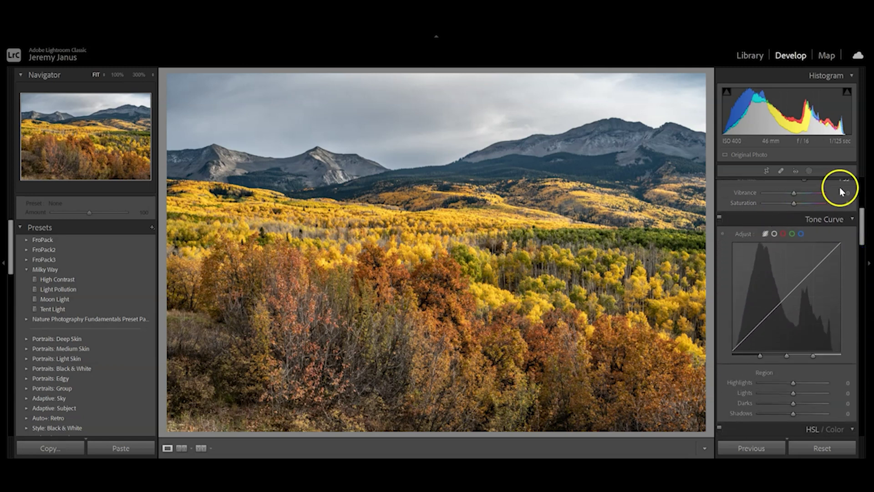
type("70")
key("Return")
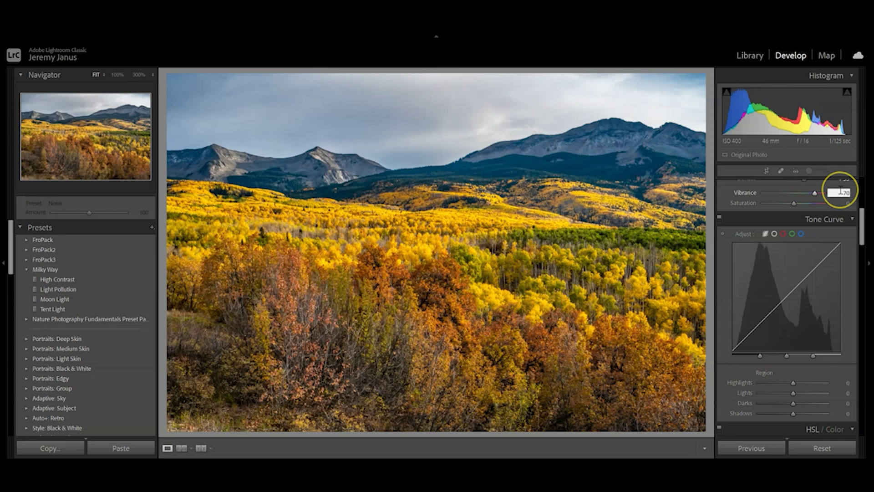
left_click(842, 203)
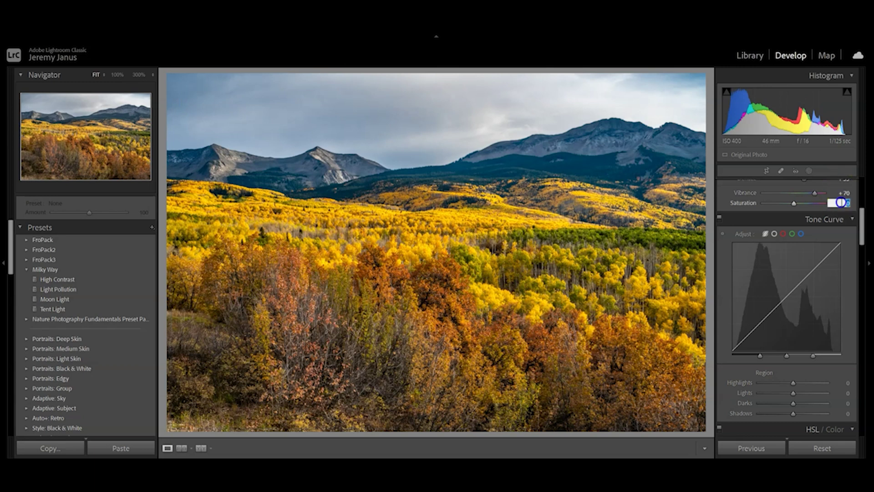
type("30")
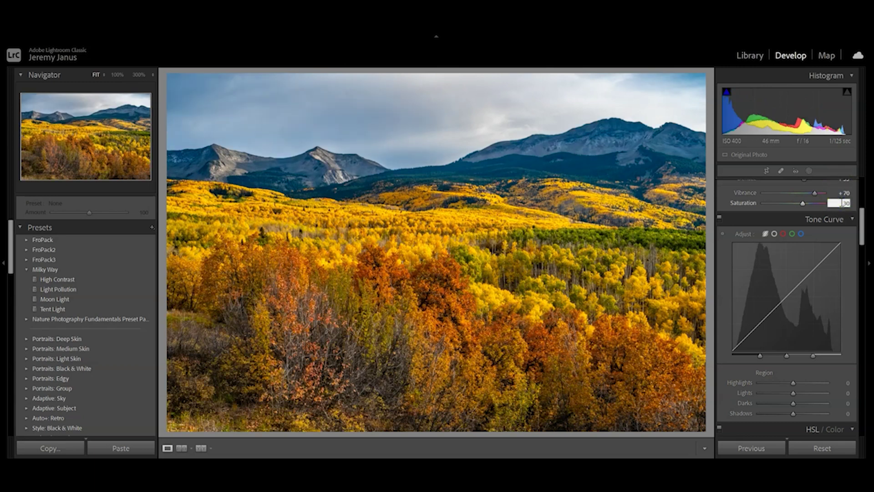
key("Return")
Inspect the aspen hillsides at 100% across several slopes, then return to the full view.
left_click(450, 211)
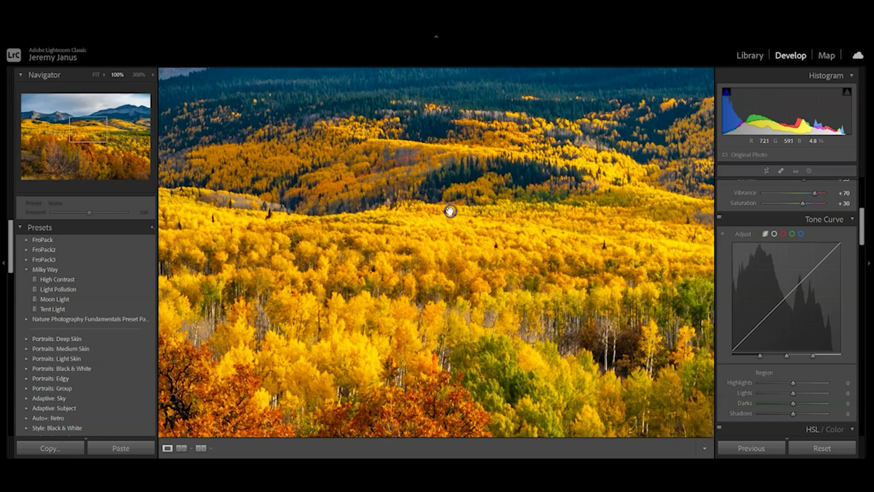
left_click_drag(440, 242, 353, 301)
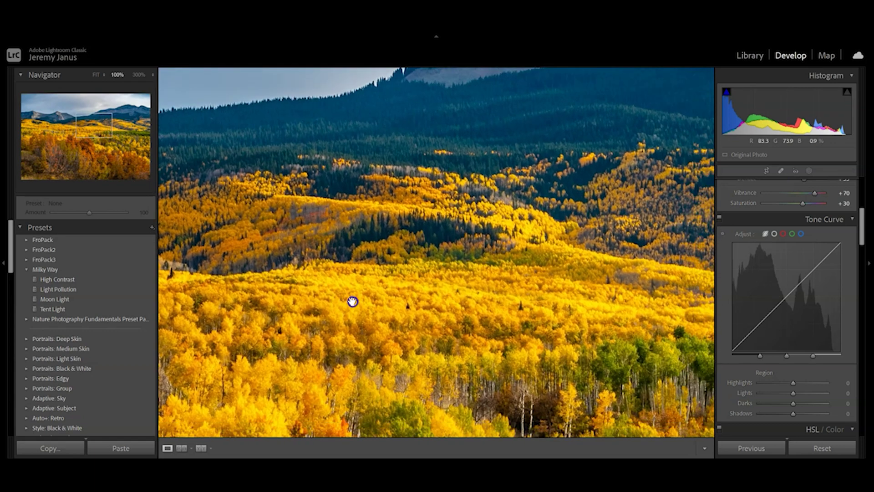
left_click_drag(556, 280, 369, 285)
left_click_drag(463, 286, 344, 256)
left_click_drag(506, 238, 366, 259)
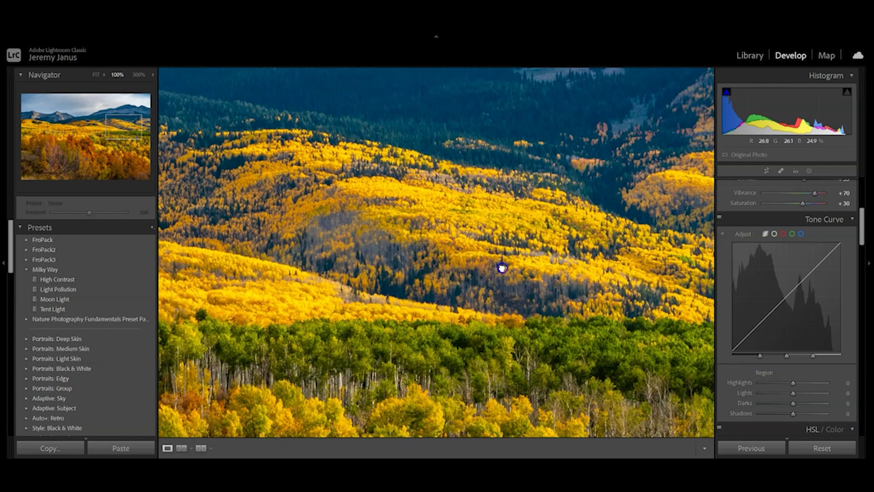
left_click_drag(502, 267, 398, 248)
left_click_drag(507, 249, 342, 125)
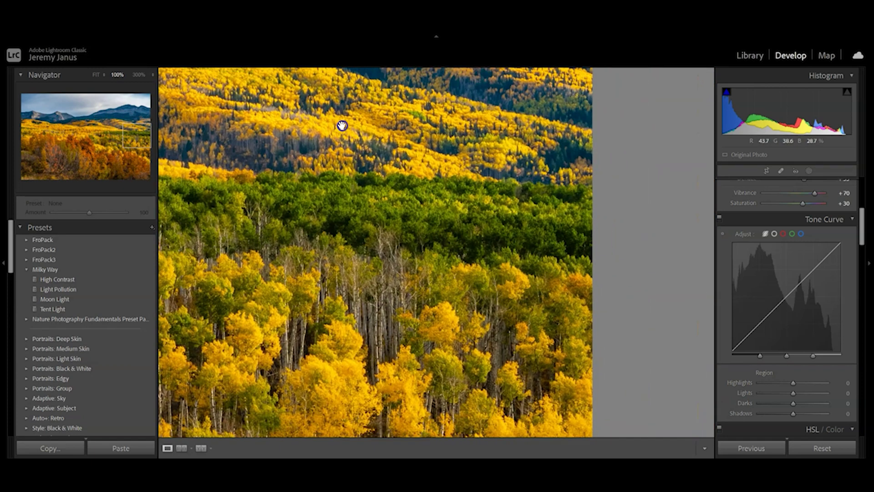
left_click_drag(382, 248, 396, 187)
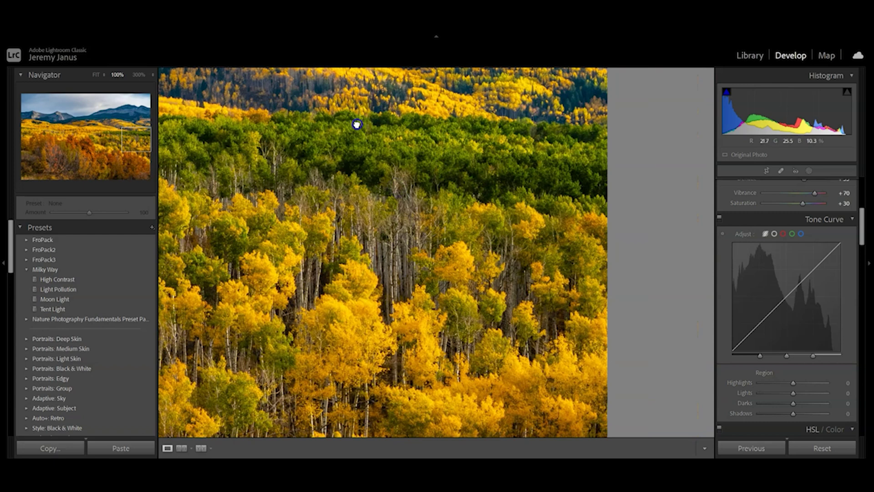
left_click_drag(357, 124, 597, 261)
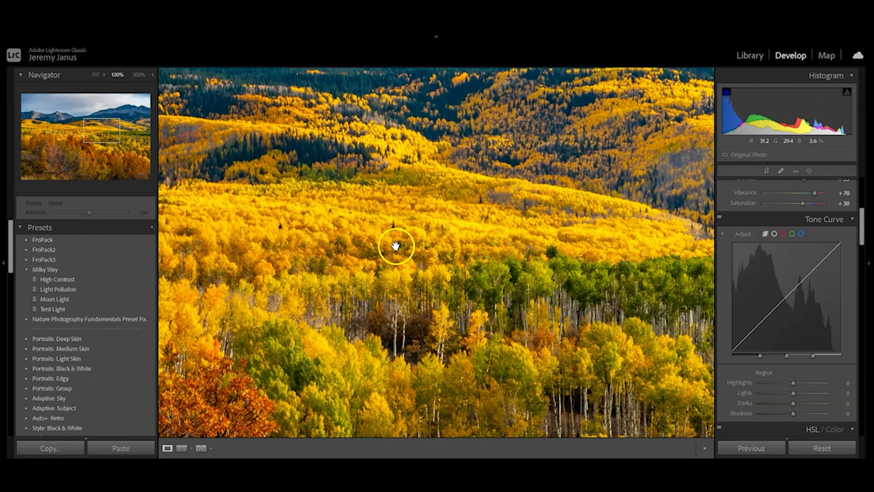
left_click_drag(395, 246, 571, 244)
left_click_drag(295, 266, 411, 228)
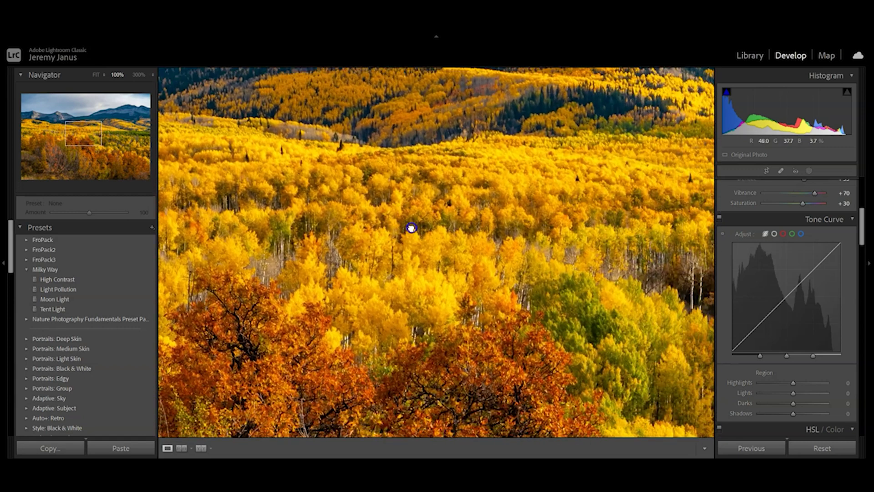
left_click(411, 227)
left_click(274, 209)
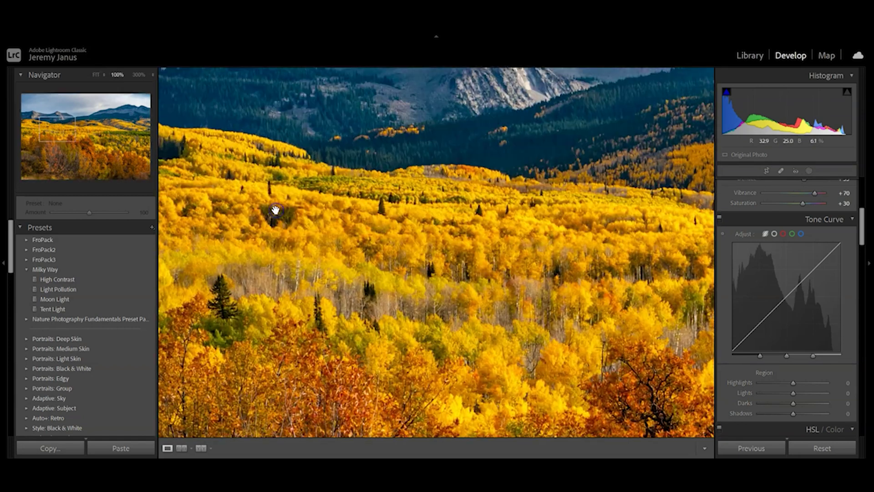
left_click_drag(275, 210, 295, 225)
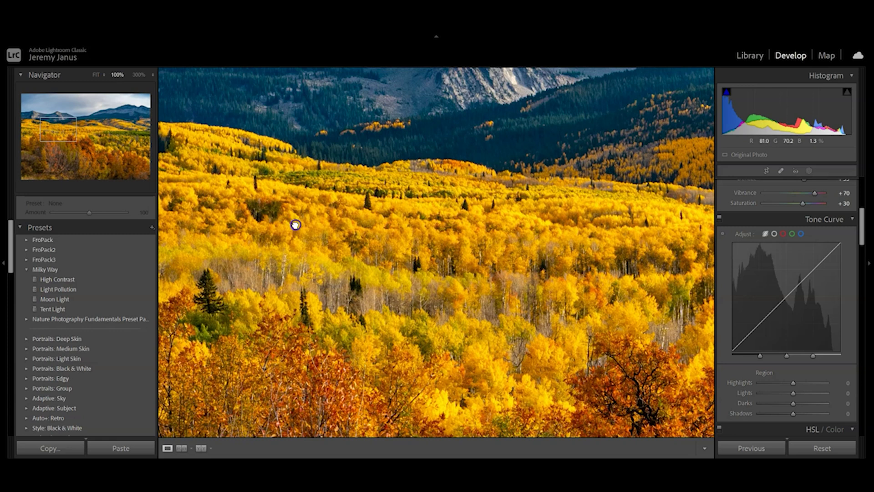
left_click(296, 225)
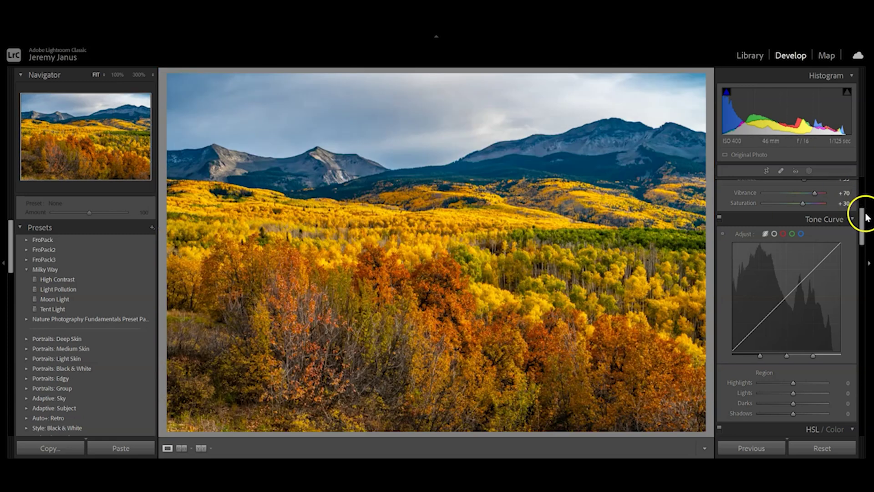
Set the tone curve to Highlights +38, Lights −40, Darks +50 and Shadows −42.
left_click_drag(862, 218, 862, 222)
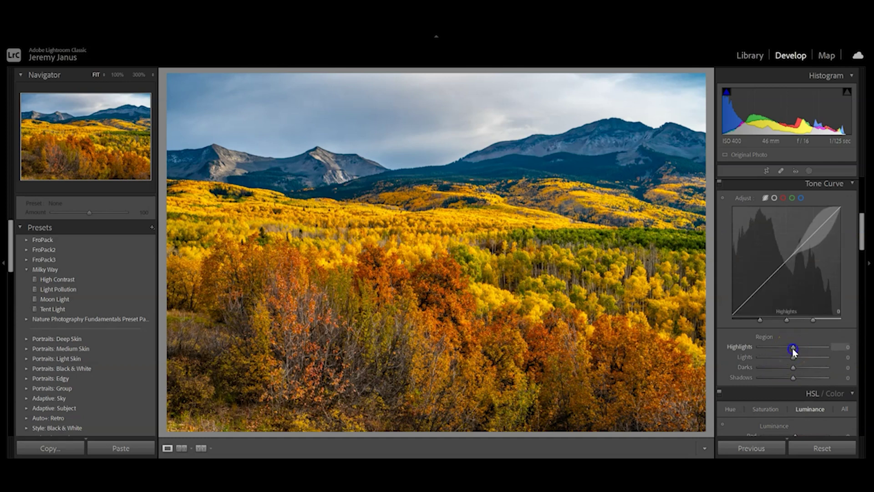
left_click_drag(793, 350, 779, 361)
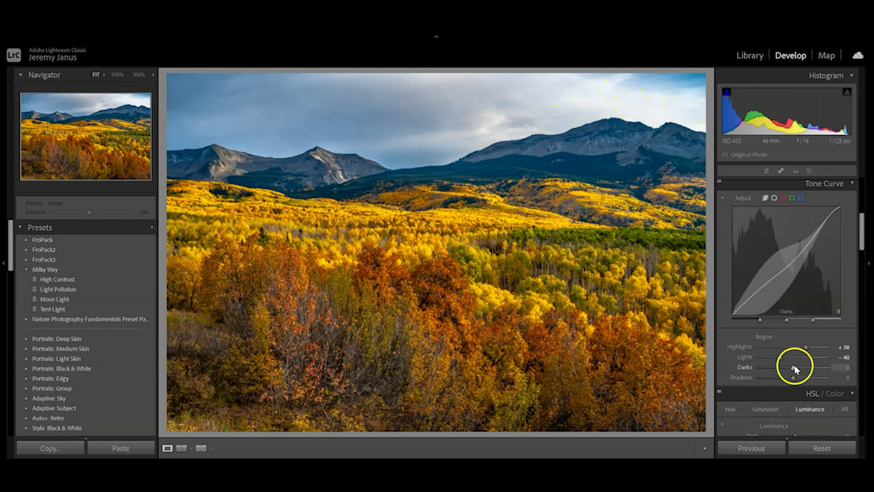
left_click_drag(794, 368, 777, 381)
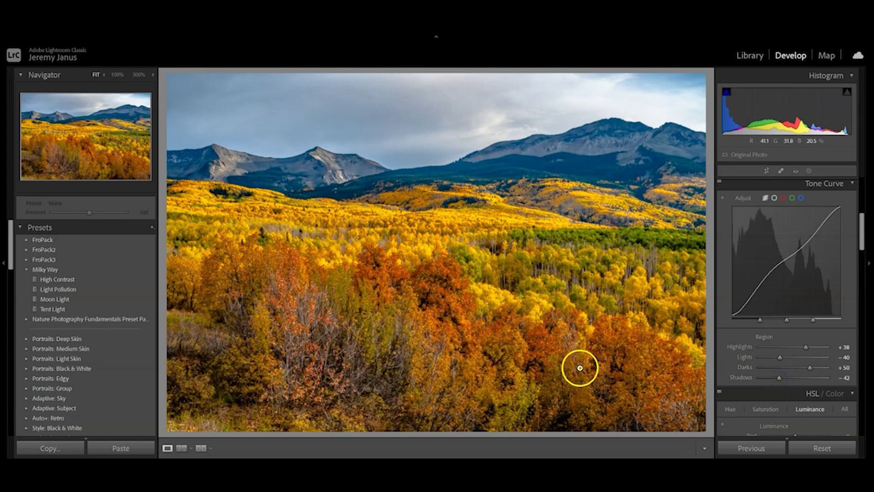
Inspect the foliage and mountains at full size, then return to the whole-photo view.
left_click(418, 222)
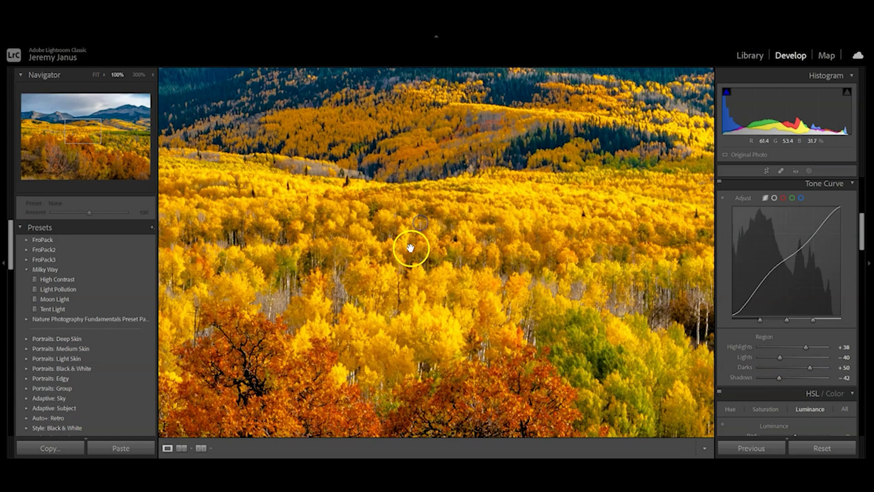
left_click_drag(410, 248, 575, 286)
left_click_drag(429, 253, 566, 293)
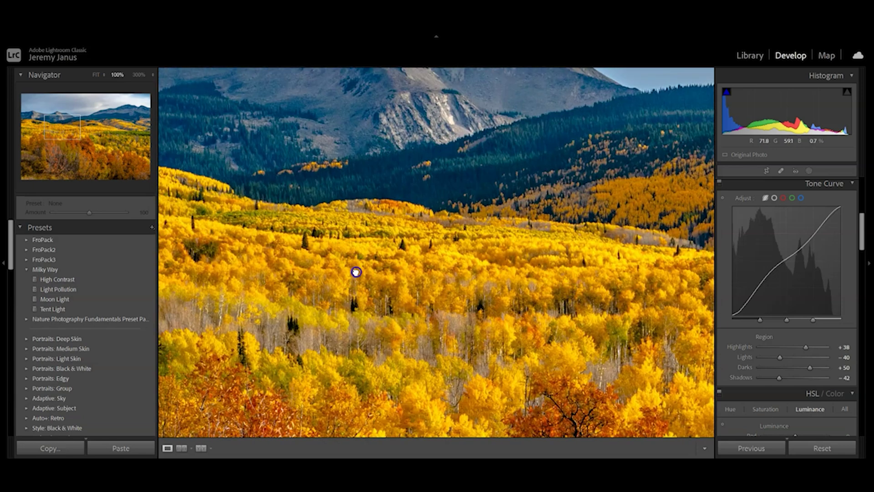
mouse_move(355, 273)
left_mouse_down()
mouse_move(544, 304)
mouse_move(359, 234)
mouse_move(299, 253)
left_mouse_up()
left_click_drag(528, 275, 330, 242)
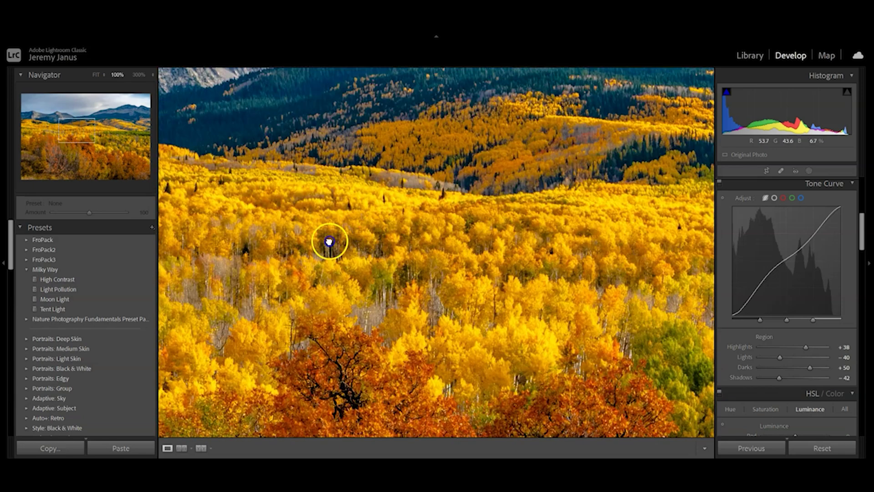
left_click_drag(502, 248, 351, 250)
left_click(474, 268)
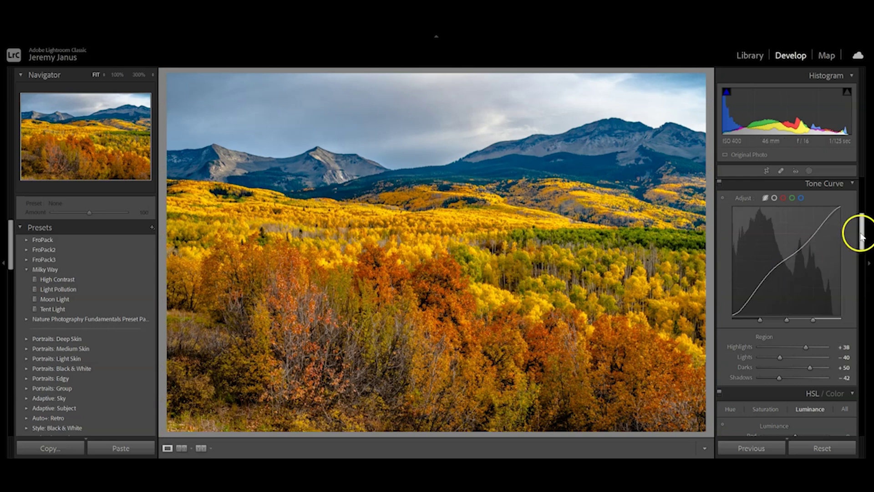
left_click_drag(860, 235, 859, 268)
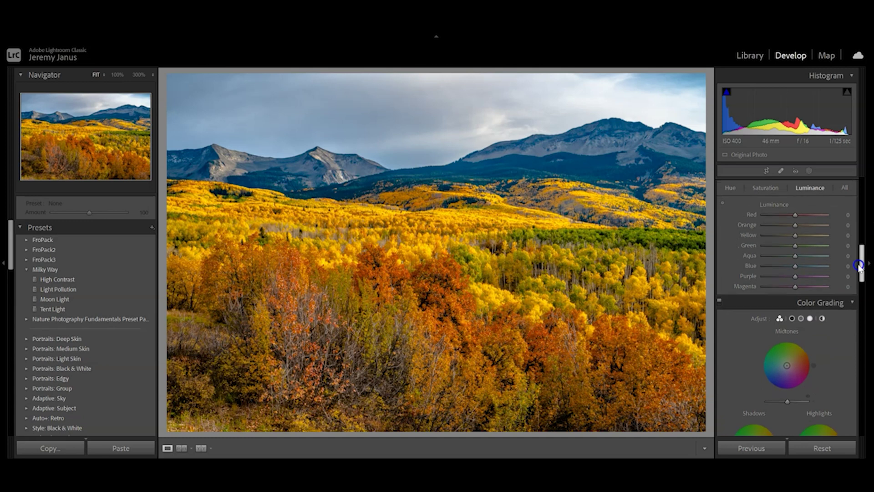
key("ctrl+3")
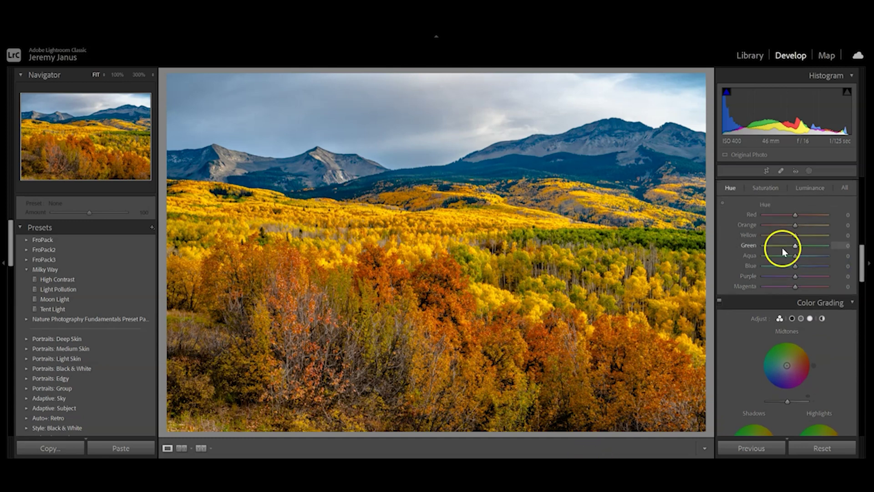
left_click_drag(795, 218, 818, 238)
double_click(750, 214)
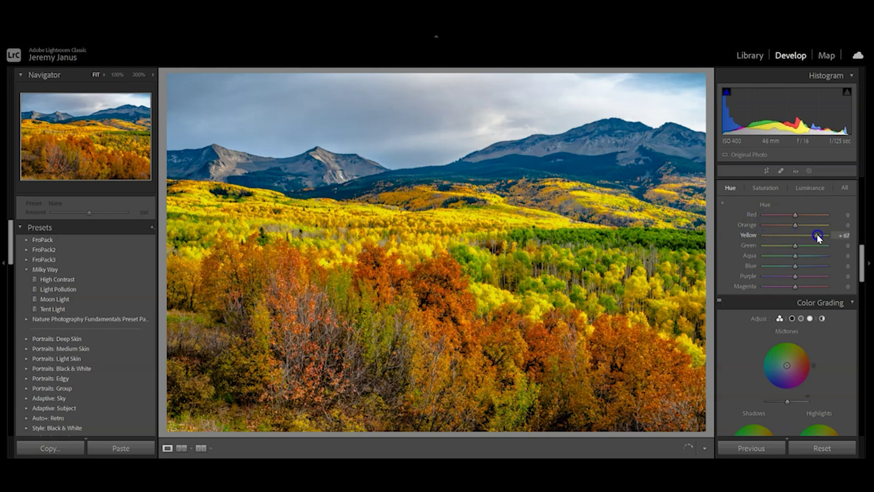
double_click(749, 235)
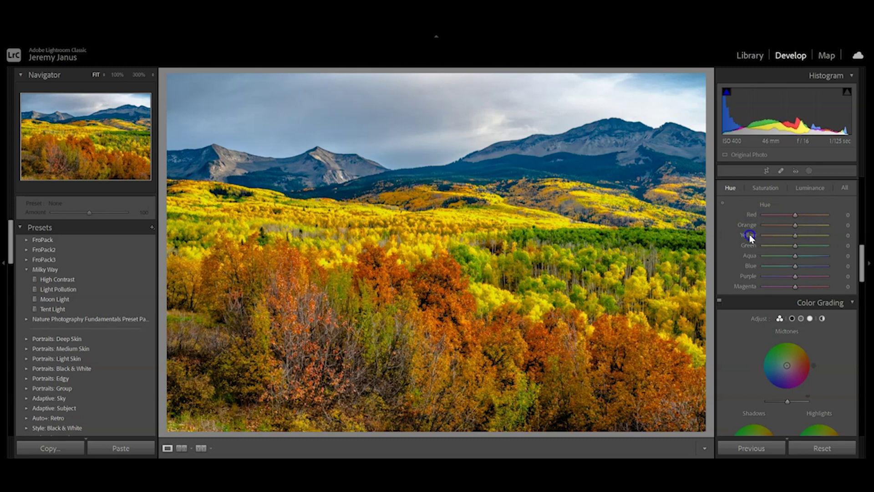
left_click(611, 210)
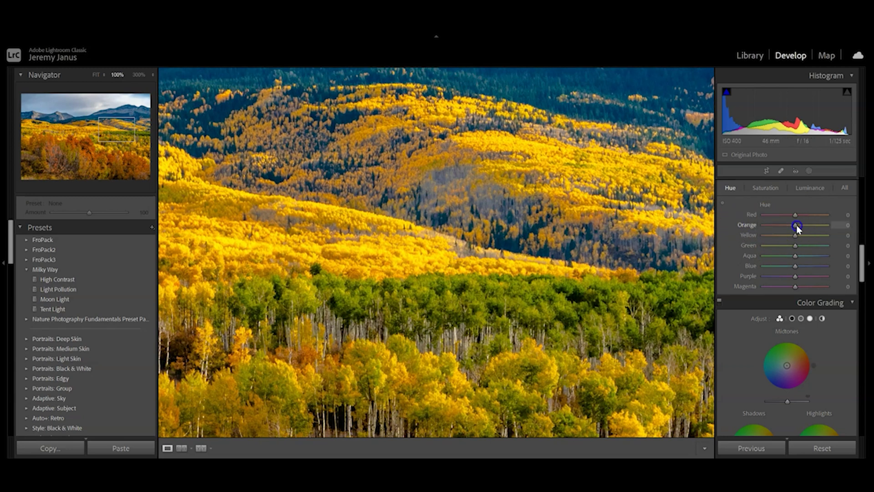
left_click_drag(796, 225, 840, 225)
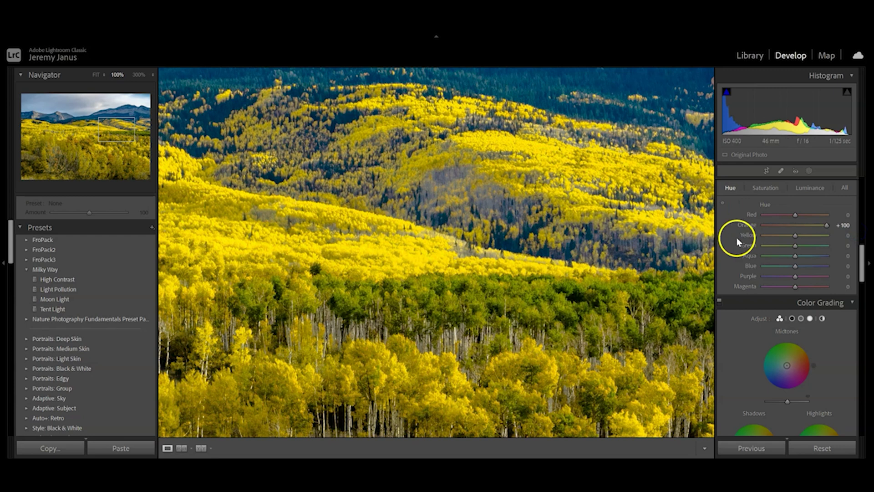
double_click(747, 224)
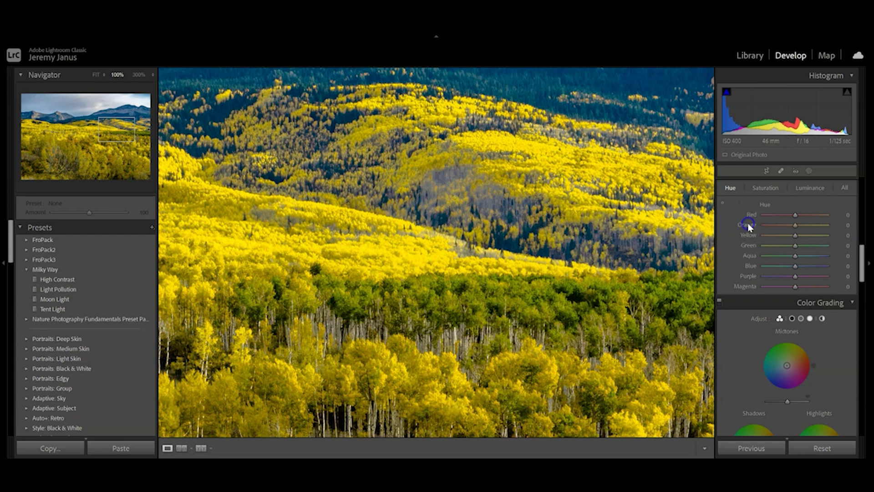
Try boosting Orange and Yellow HSL saturation, then reset Orange, Red and Yellow saturation to 0.
left_click(569, 217)
left_click(762, 193)
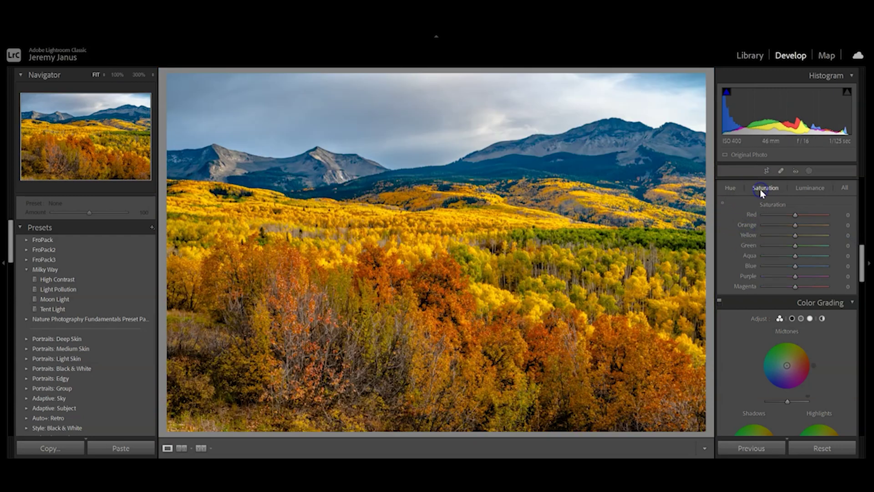
left_click_drag(789, 226, 845, 218)
double_click(751, 226)
double_click(756, 212)
left_click_drag(794, 235, 756, 240)
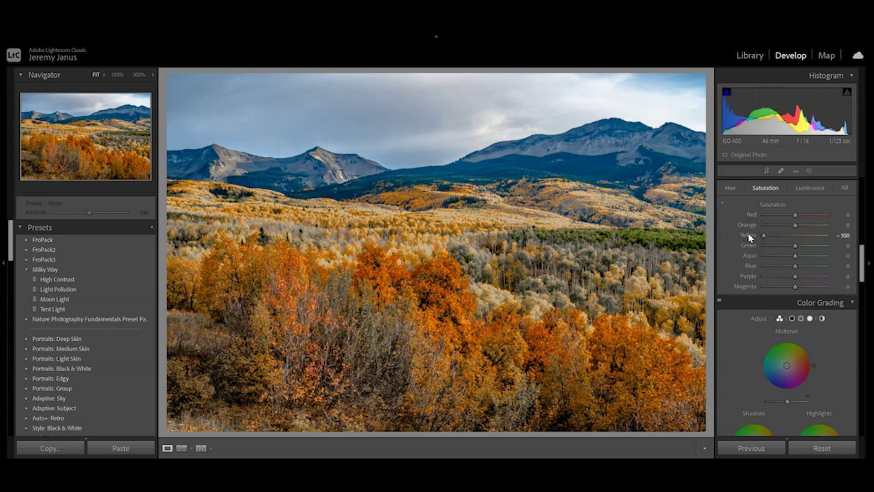
double_click(749, 237)
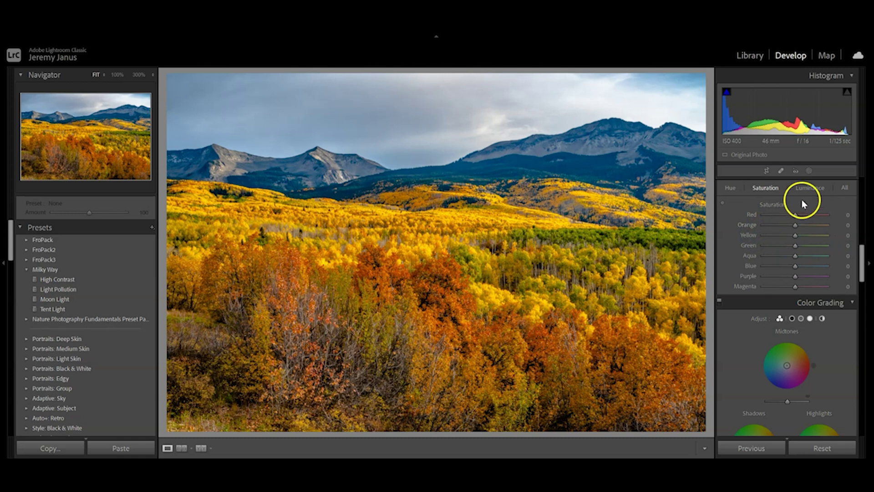
Test darkening Orange luminance, reset it to 0, and scroll down to Color Grading.
left_click(809, 189)
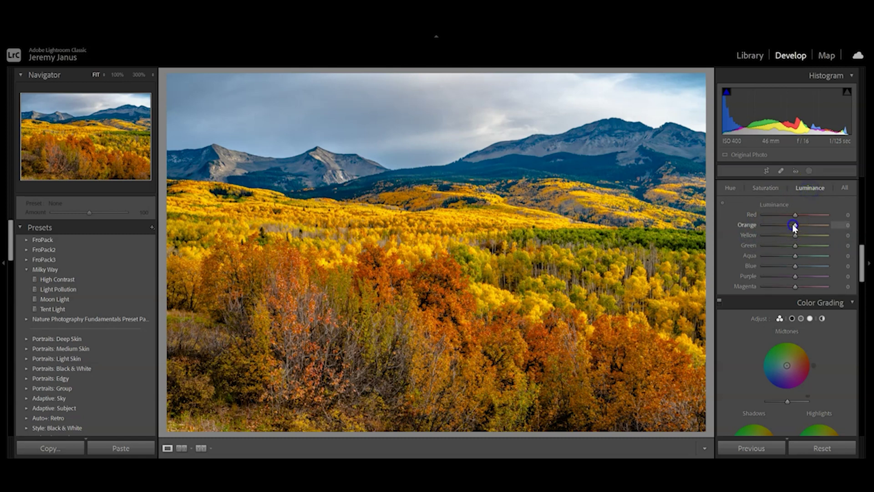
mouse_move(794, 228)
left_mouse_down()
mouse_move(819, 227)
mouse_move(765, 228)
mouse_move(794, 226)
left_mouse_up()
double_click(756, 225)
left_click_drag(860, 262, 865, 280)
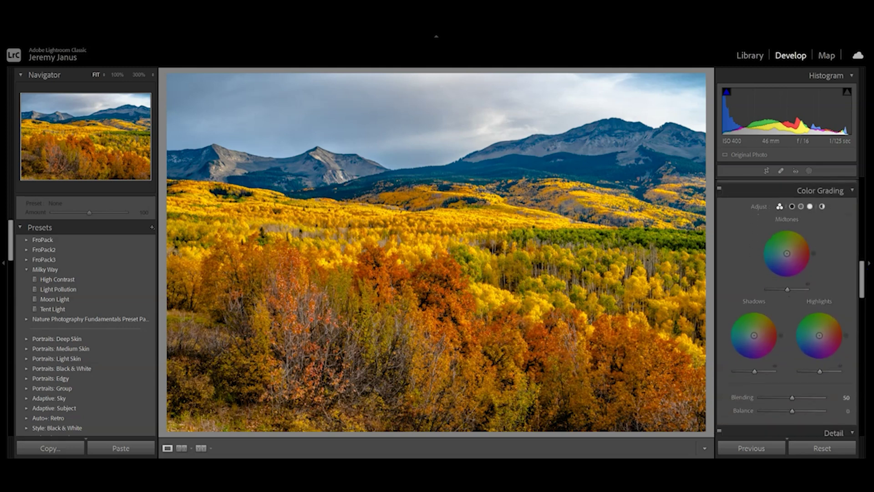
scroll(734, 302, "down", 1)
left_click(734, 303)
left_click_drag(778, 286, 792, 289)
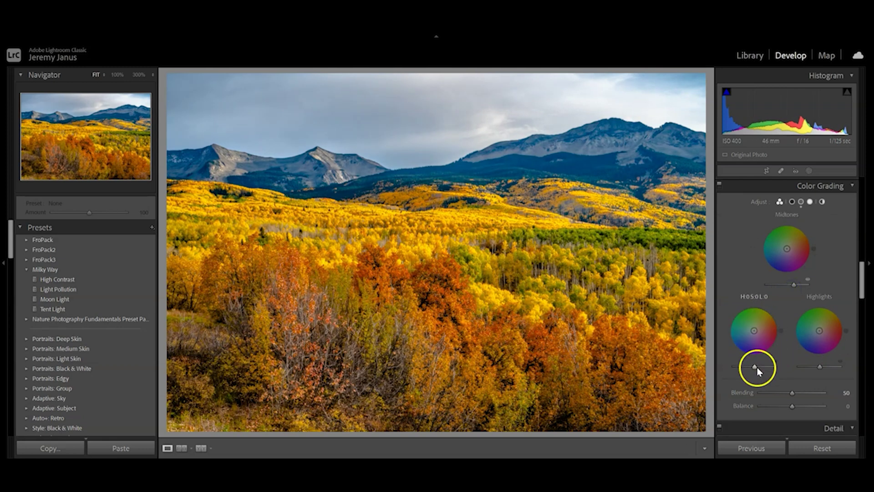
mouse_move(756, 366)
left_mouse_down()
mouse_move(766, 367)
mouse_move(747, 367)
left_mouse_up()
left_click_drag(818, 367, 827, 371)
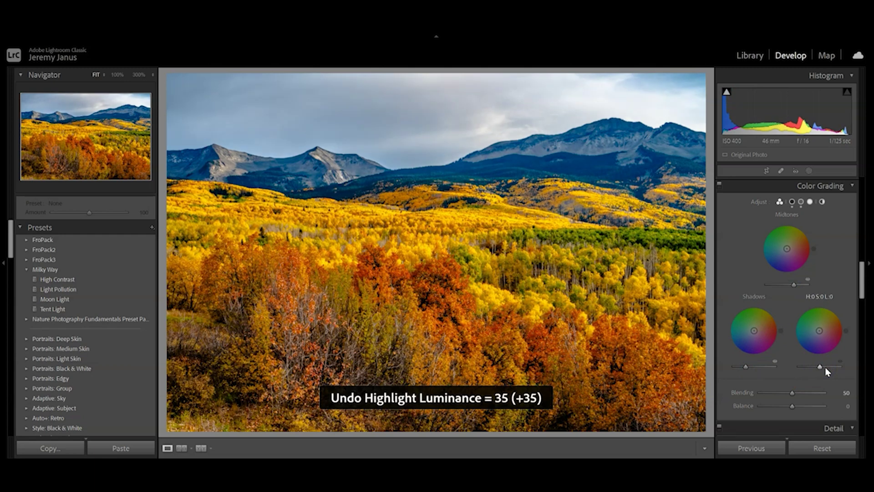
key("ctrl+z")
key("ctrl+z")
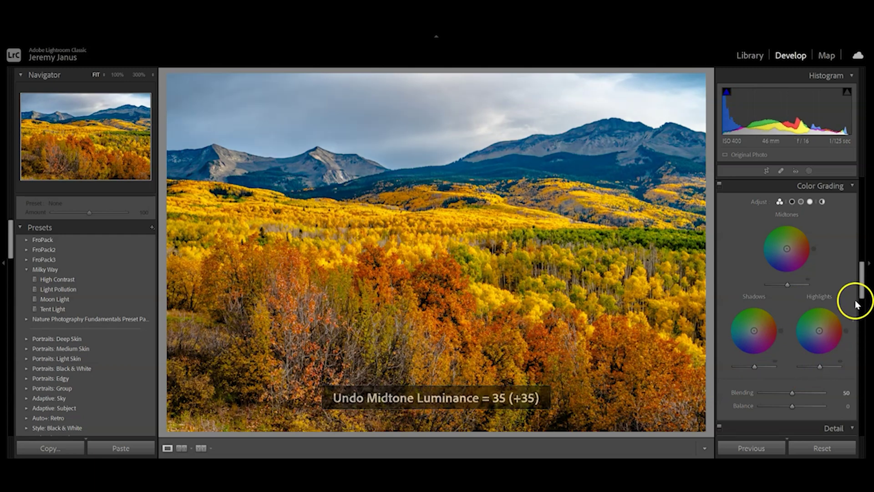
left_click_drag(858, 280, 868, 317)
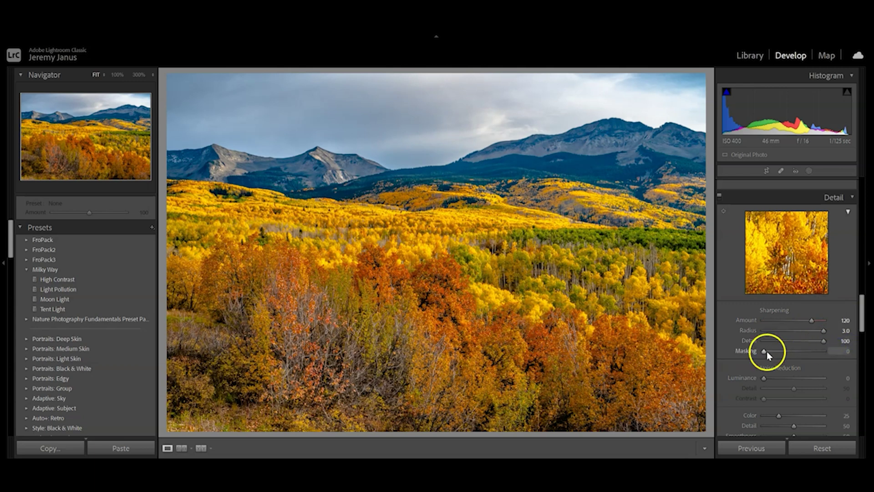
Raise sharpening Masking to 100 and check the hillside trees at full size.
left_click_drag(765, 351, 849, 353)
left_click(603, 264)
left_click_drag(566, 238, 447, 203)
left_click(447, 203)
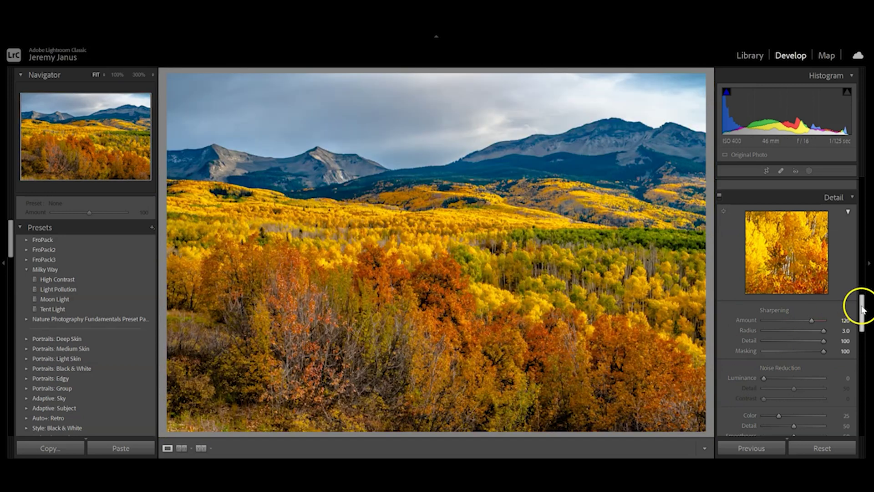
left_click_drag(862, 308, 865, 346)
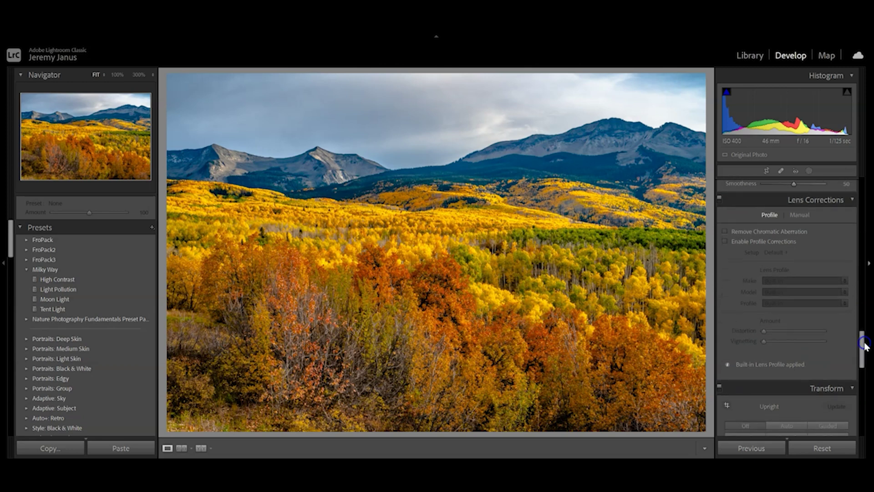
Remove chromatic aberration and apply the Nikon AF-S NIKKOR 24-70mm f/2.8E ED VR lens profile.
left_click(726, 231)
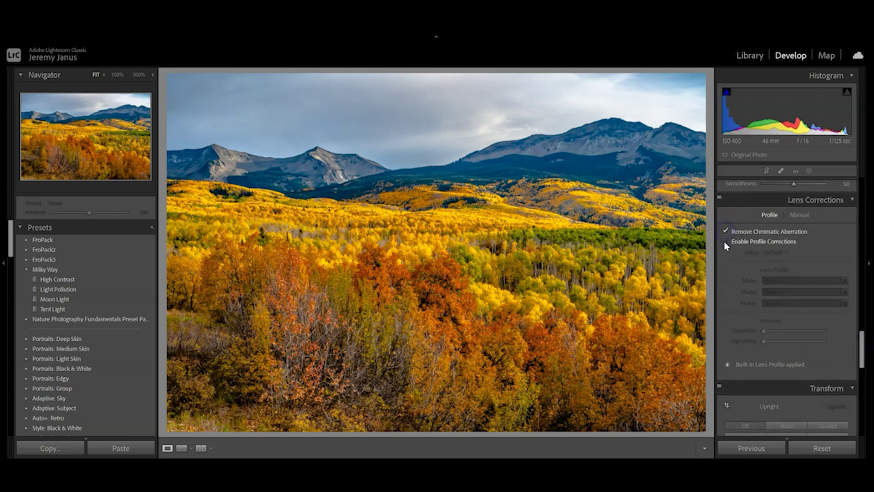
left_click(726, 241)
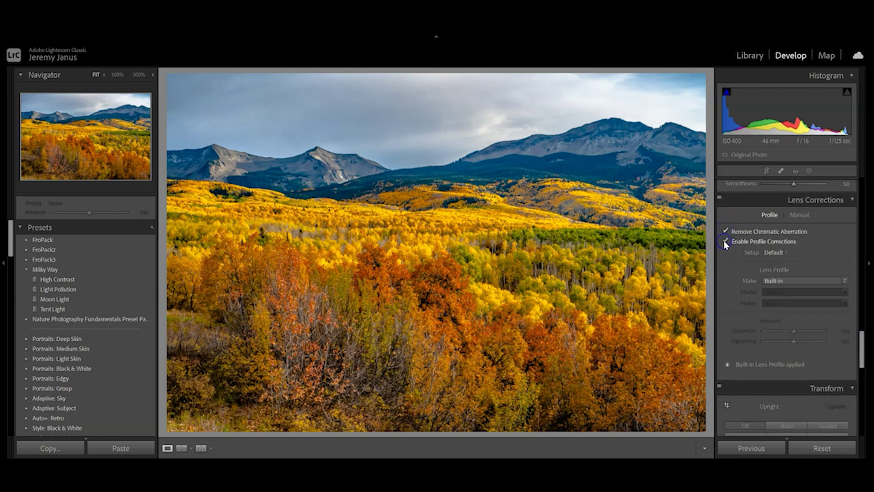
left_click(788, 284)
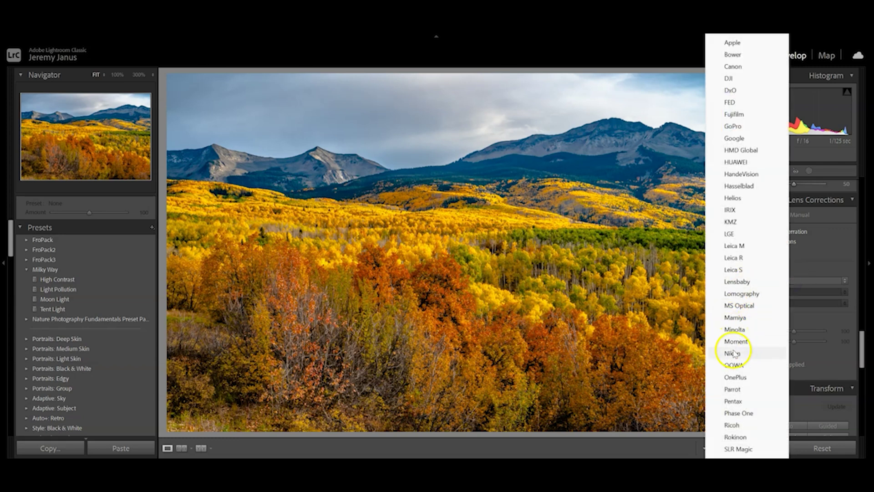
left_click(732, 353)
left_click(785, 291)
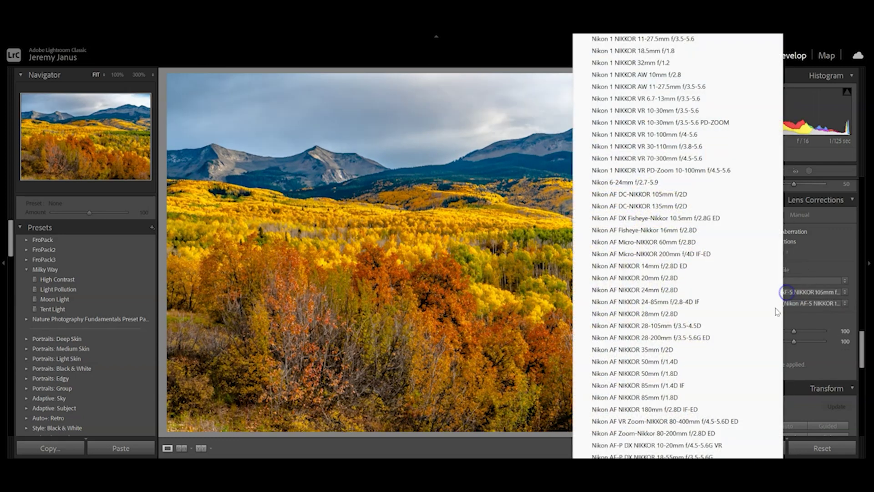
scroll(678, 246, "down", 5)
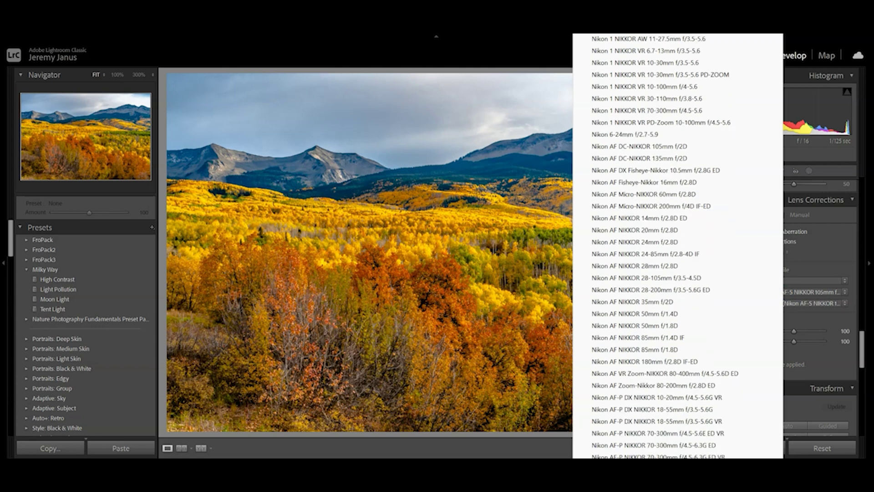
scroll(679, 246, "down", 6)
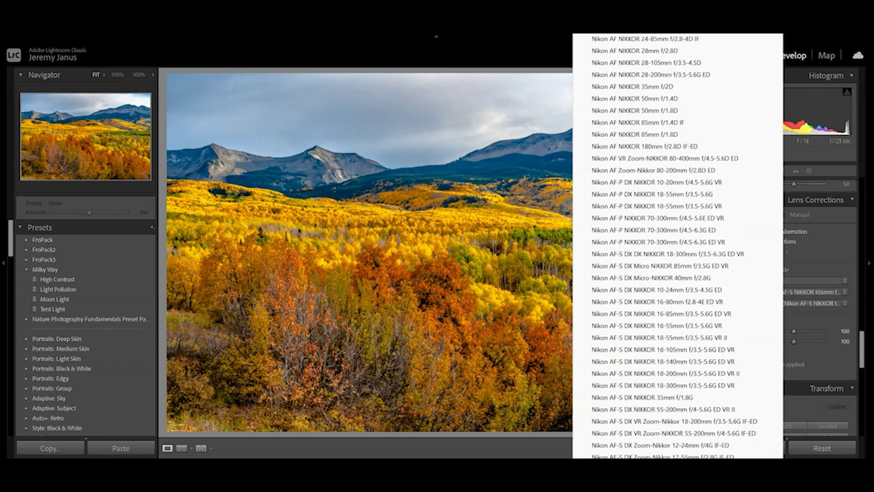
scroll(678, 246, "down", 4)
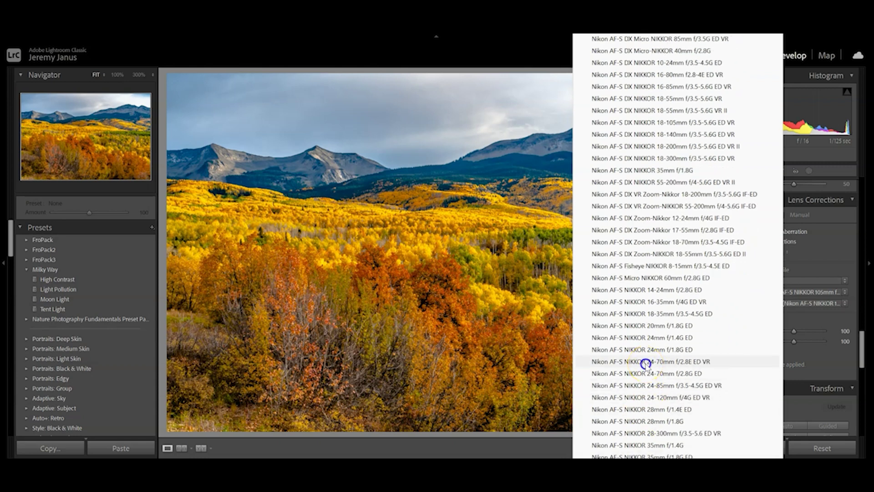
left_click(645, 362)
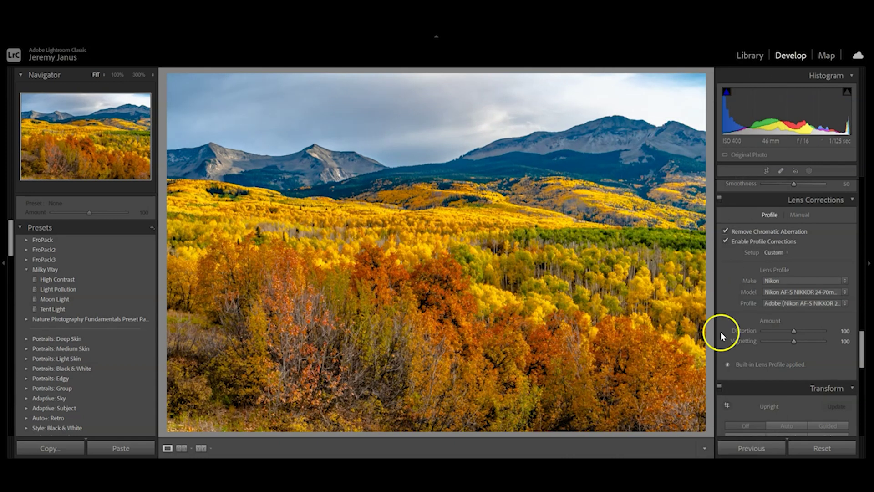
left_click_drag(862, 341, 865, 363)
left_click(777, 268)
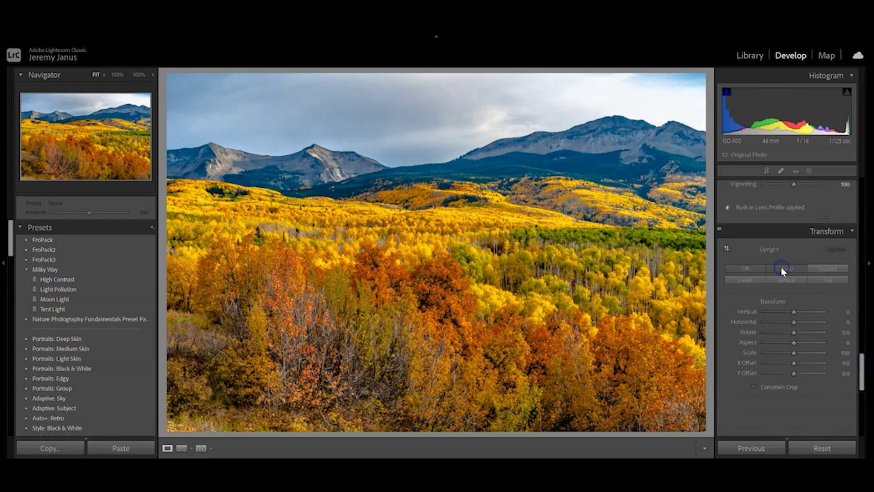
left_click(741, 270)
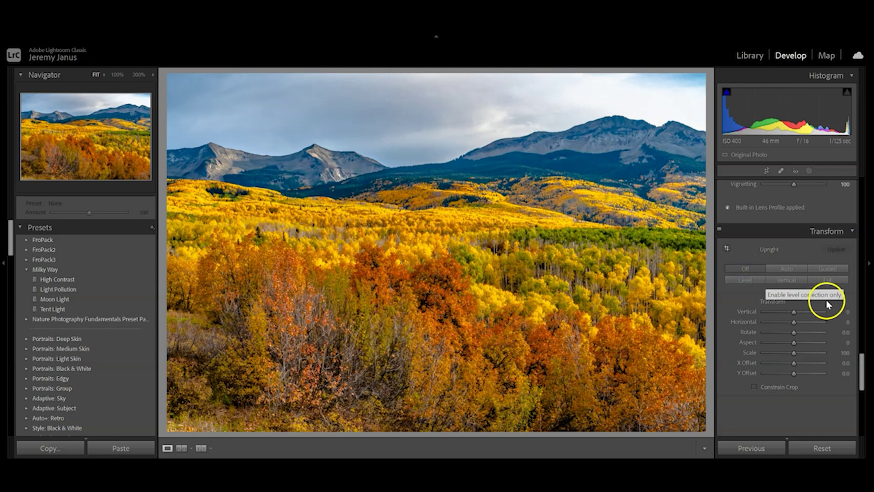
left_click_drag(864, 373, 864, 393)
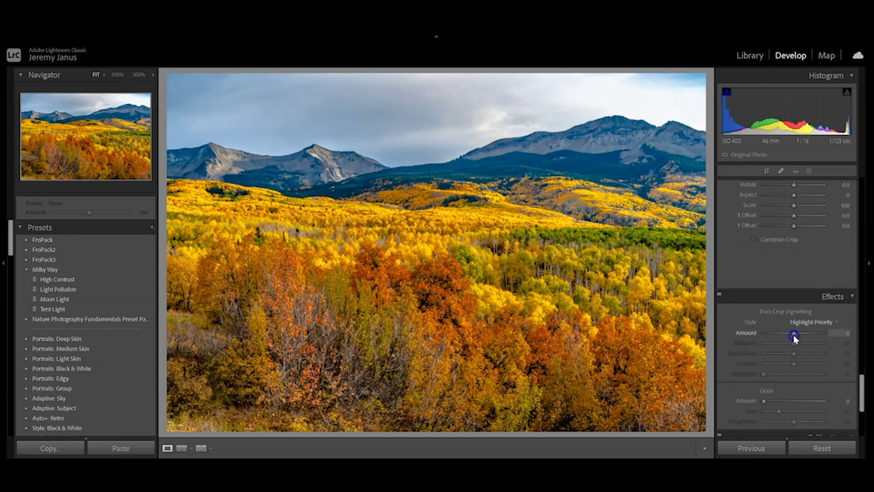
left_click_drag(792, 335, 789, 336)
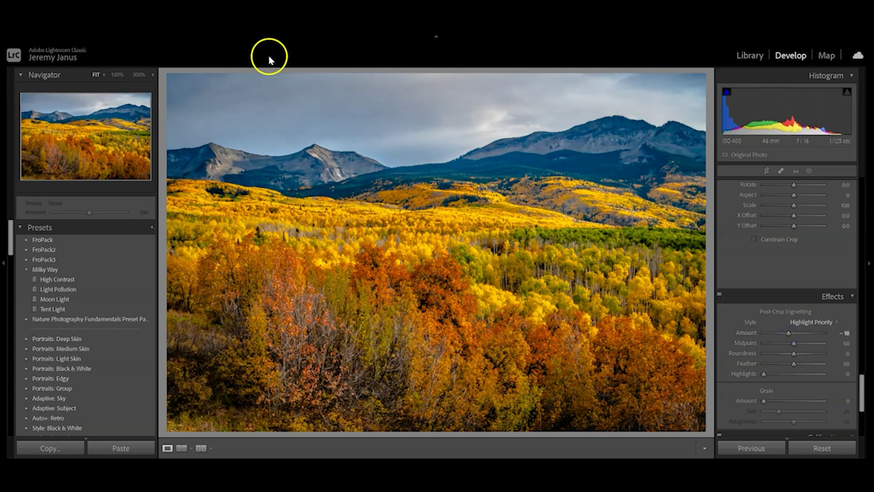
double_click(746, 332)
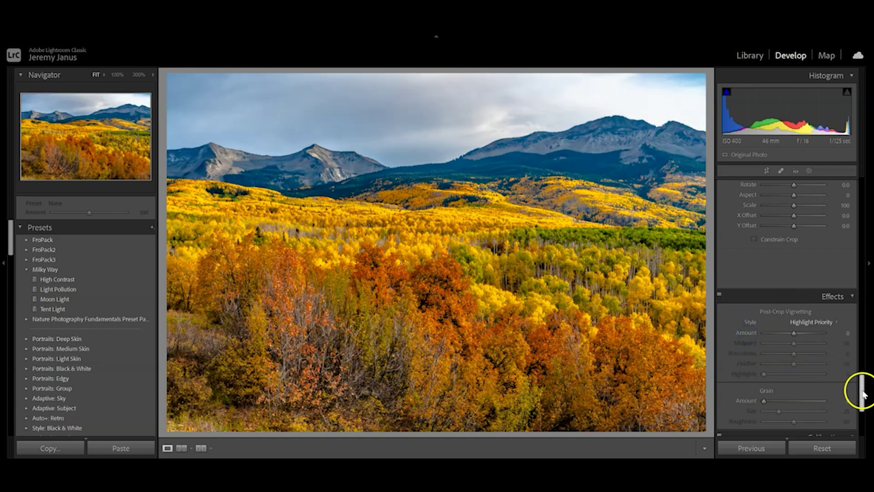
left_click(864, 430)
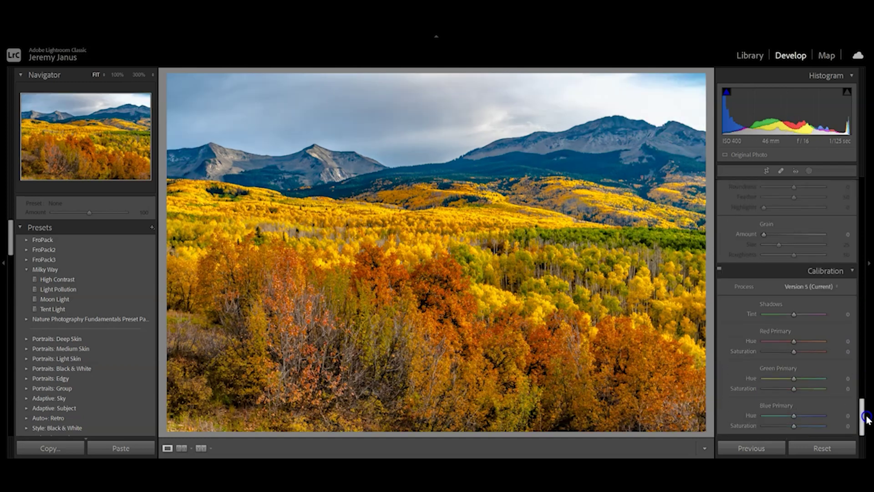
left_click_drag(866, 417, 846, 184)
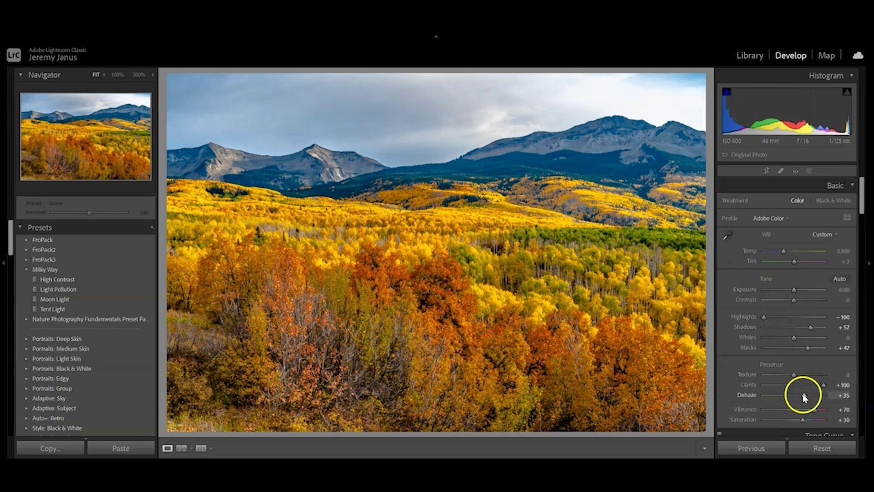
Push Dehaze to +86, then check the sky, grey clouds and left peak at 100%.
left_click_drag(804, 396, 819, 395)
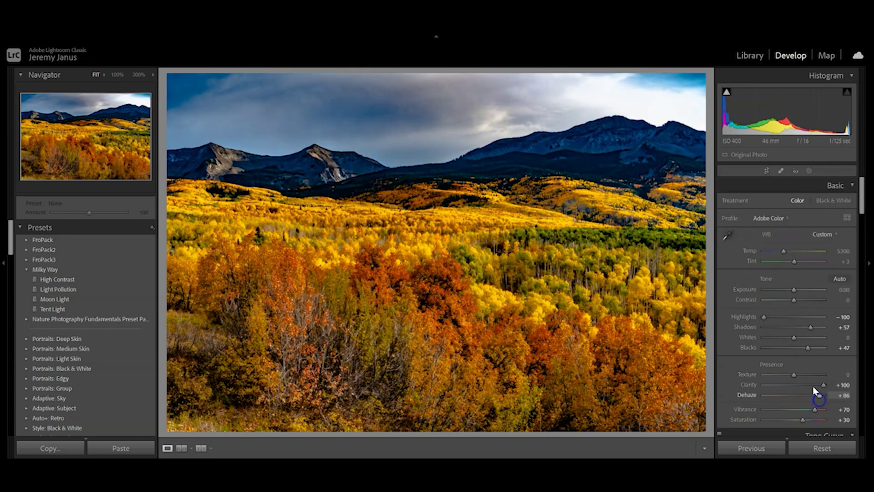
left_click(681, 106)
left_click_drag(679, 103, 596, 214)
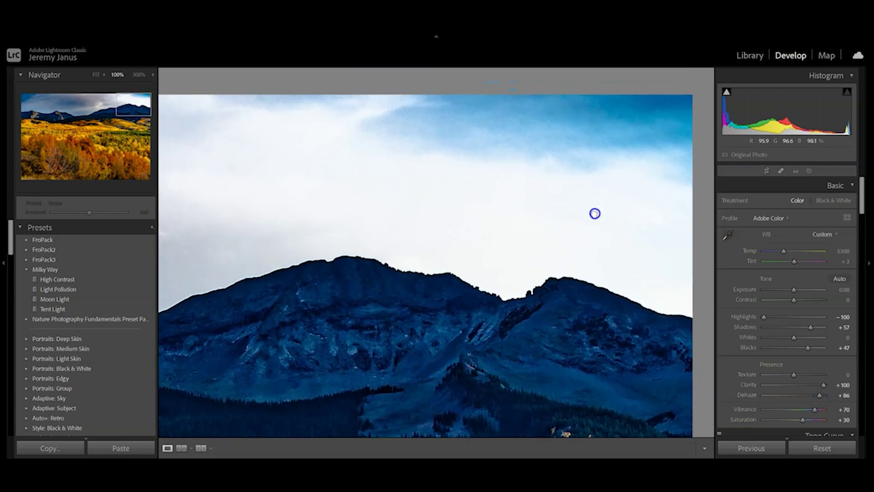
left_click_drag(399, 167, 663, 216)
left_click_drag(413, 213, 644, 199)
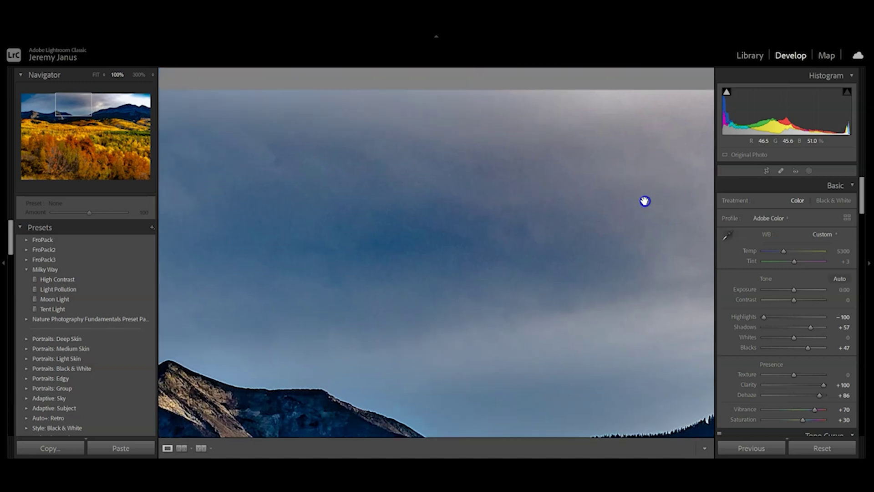
Heal the first two sky dust spots with Spot Removal, panning toward the peak between them.
left_click(743, 174)
left_click(781, 171)
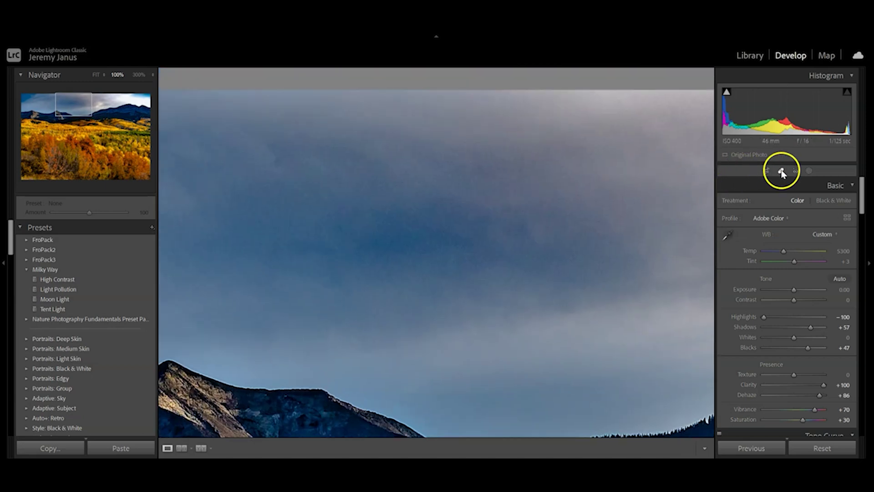
left_click(507, 208)
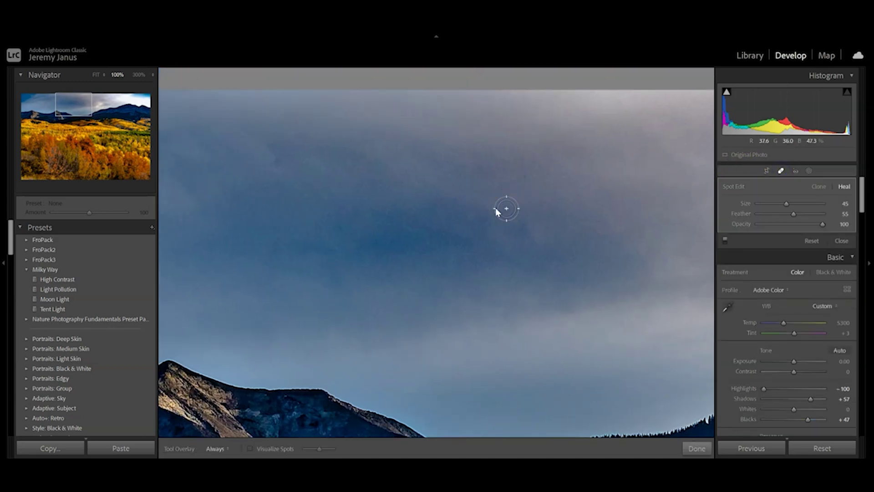
left_click(696, 448)
mouse_move(457, 252)
left_mouse_down()
mouse_move(489, 223)
mouse_move(693, 224)
left_mouse_up()
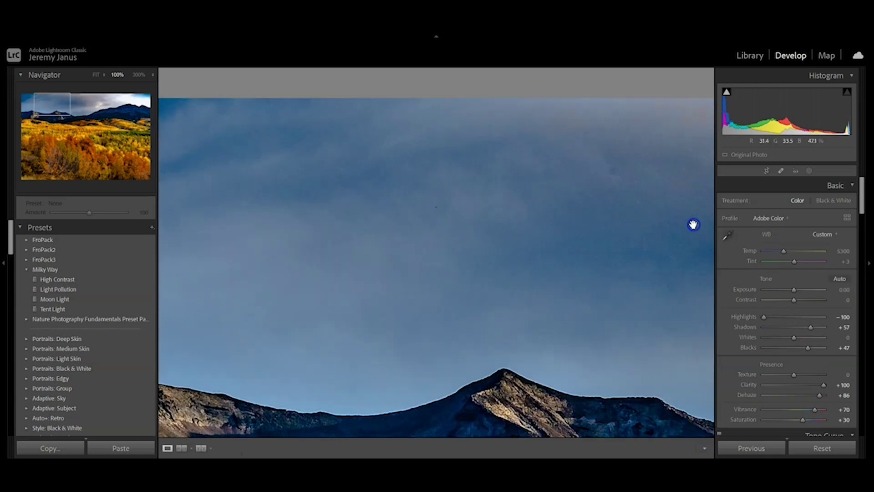
left_click(780, 172)
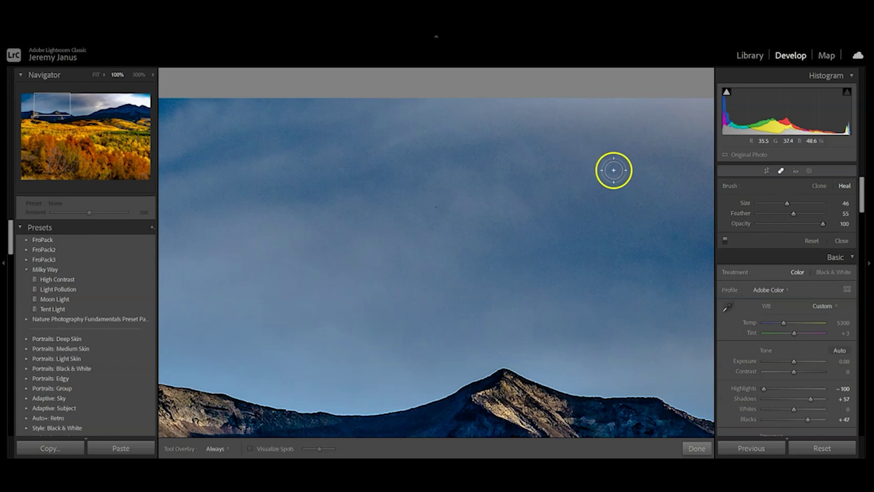
left_click(613, 173)
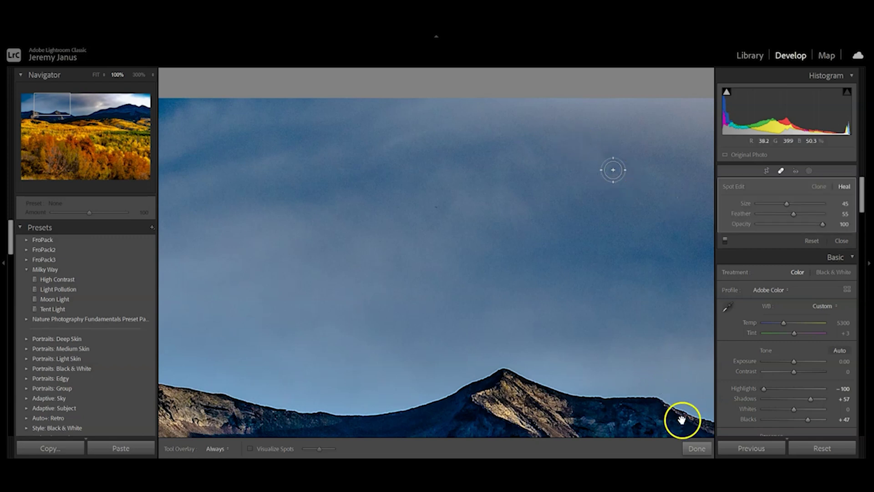
left_click(696, 448)
Heal two more dust spots along the upper sky, then return to the full landscape.
left_click_drag(396, 267, 531, 261)
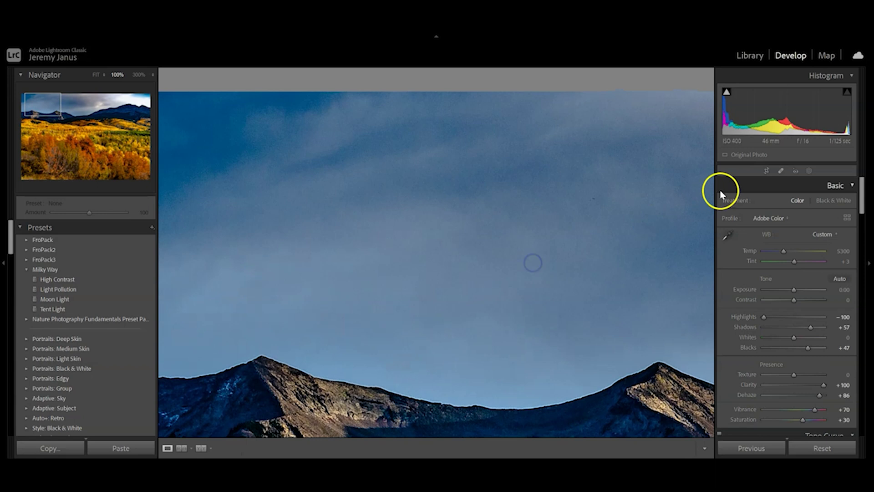
left_click(781, 171)
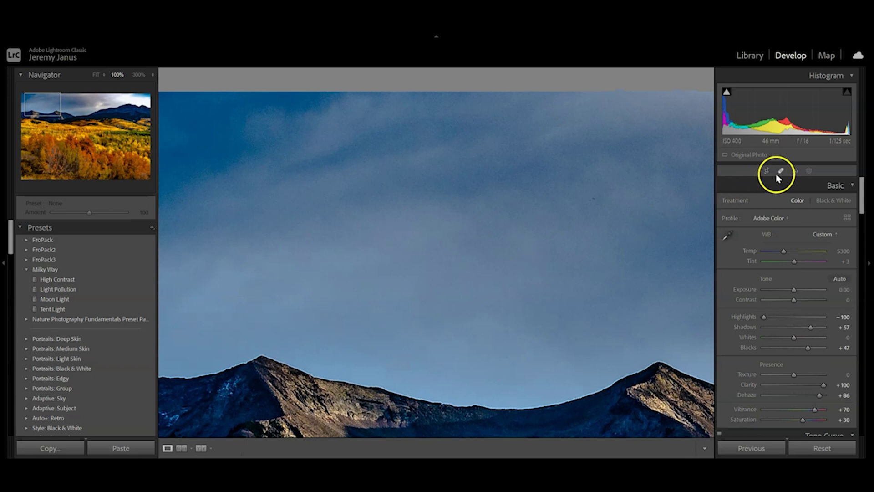
left_click(589, 201)
left_click(696, 449)
left_click_drag(419, 276, 566, 278)
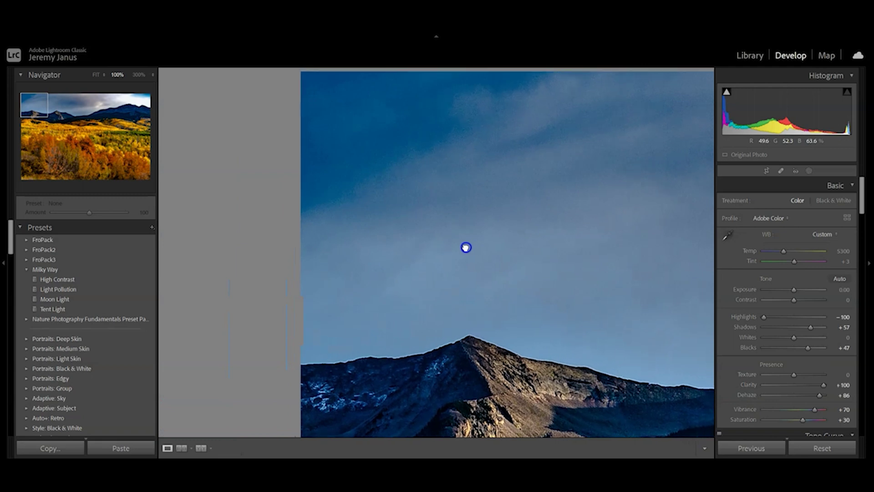
left_click(781, 171)
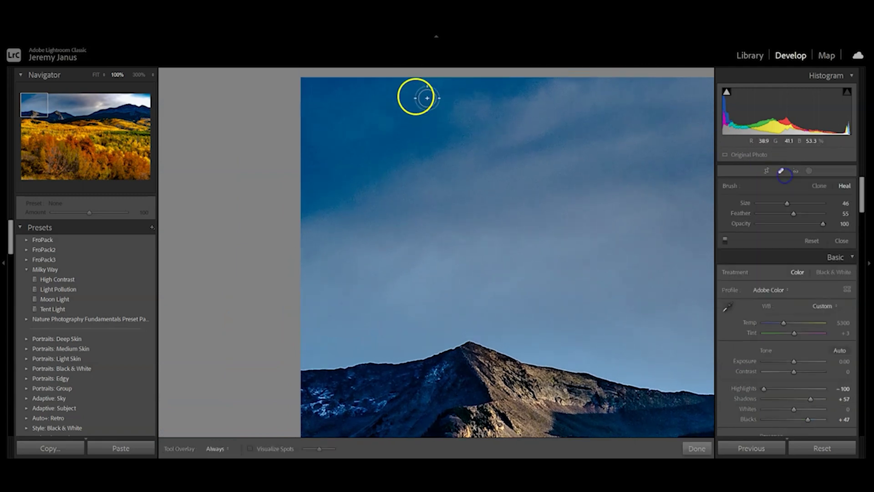
left_click_drag(427, 98, 335, 111)
left_click(709, 451)
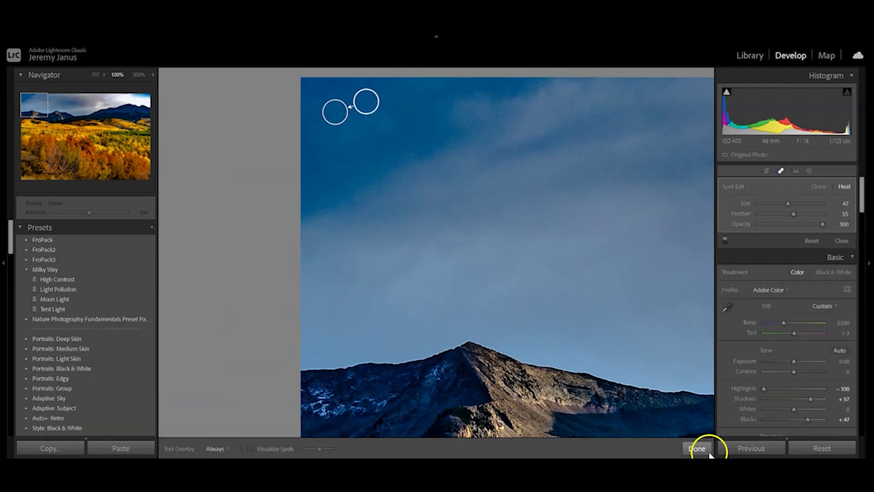
left_click(540, 270)
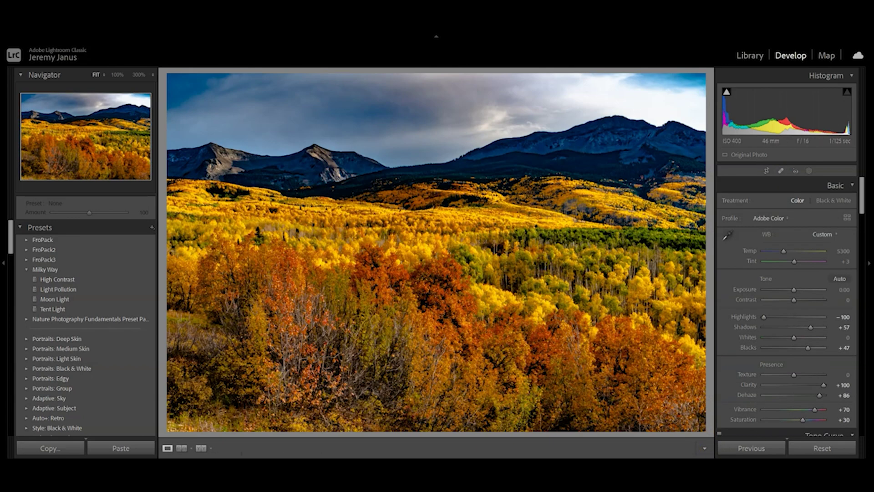
Set Dehaze back to +35 and show the Before/After side-by-side view with Y.
left_click(842, 395)
type("35")
key("Return")
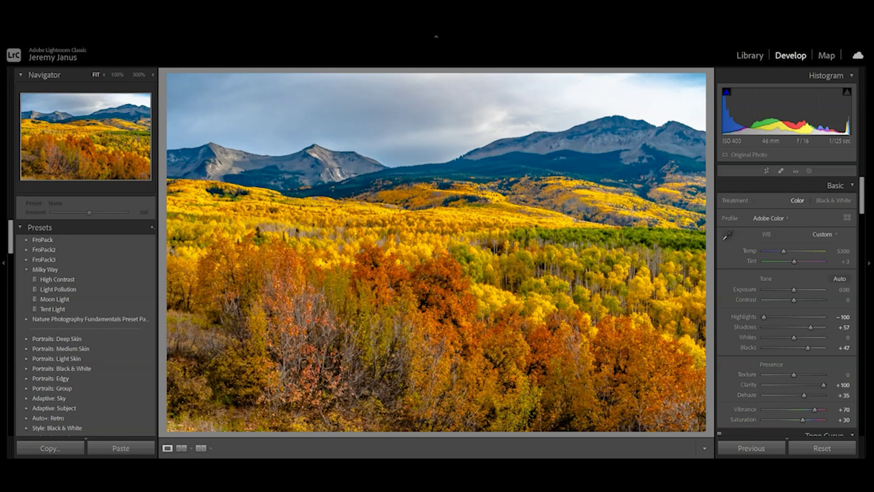
key("y")
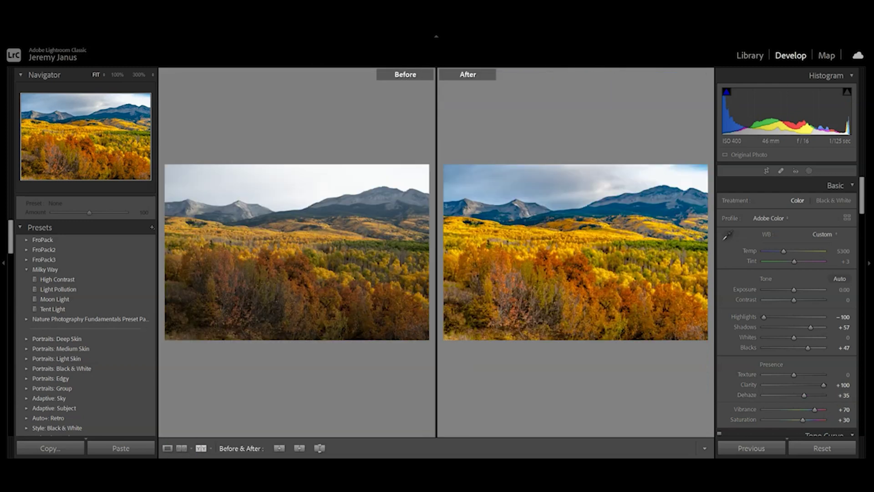